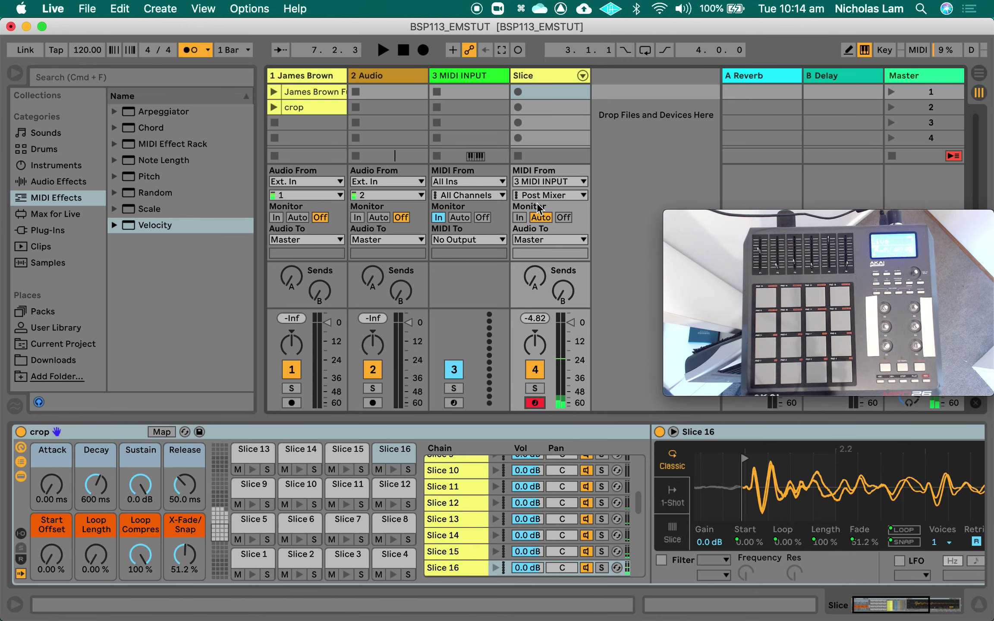
Check the MIDI INPUT track's devices, return to the Slice track and set the project tempo to 90 BPM.
{"action": "left_click", "coordinate": [476, 76]}
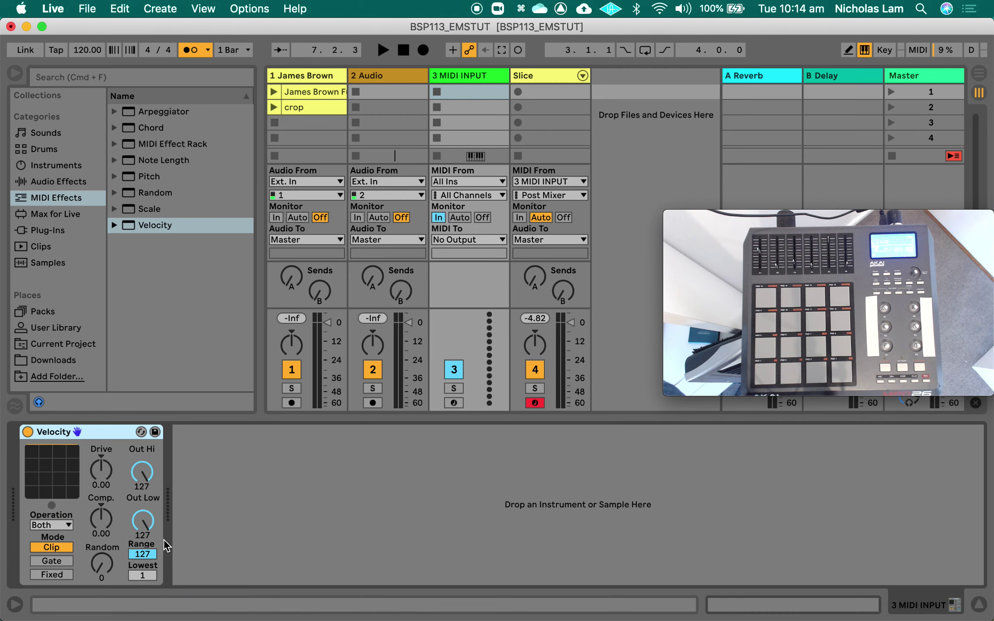
{"action": "left_click", "coordinate": [560, 80]}
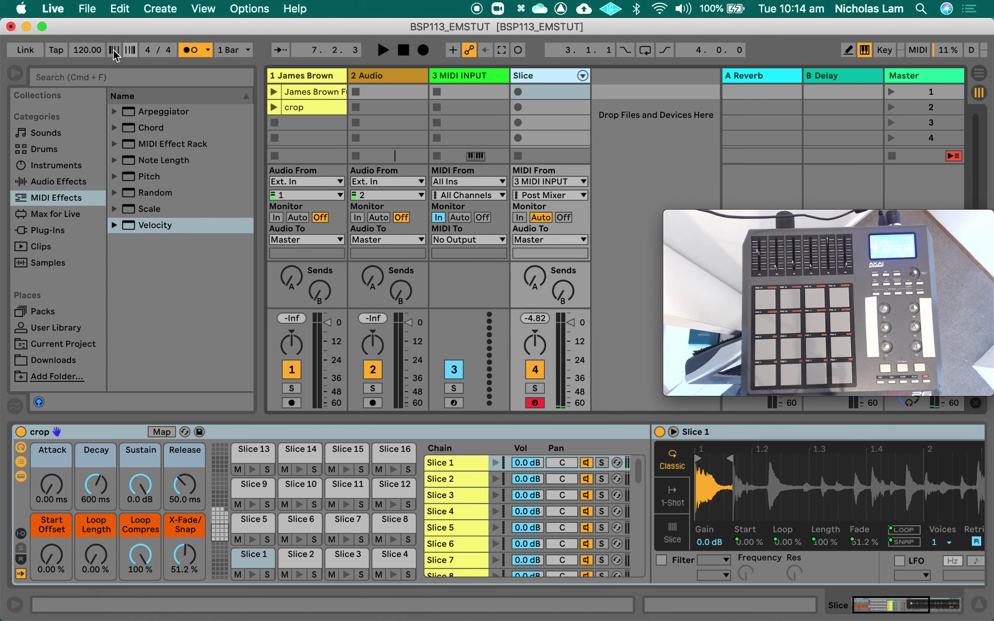
{"action": "left_click", "coordinate": [88, 49]}
{"action": "type", "text": "90"}
{"action": "key", "text": "Return"}
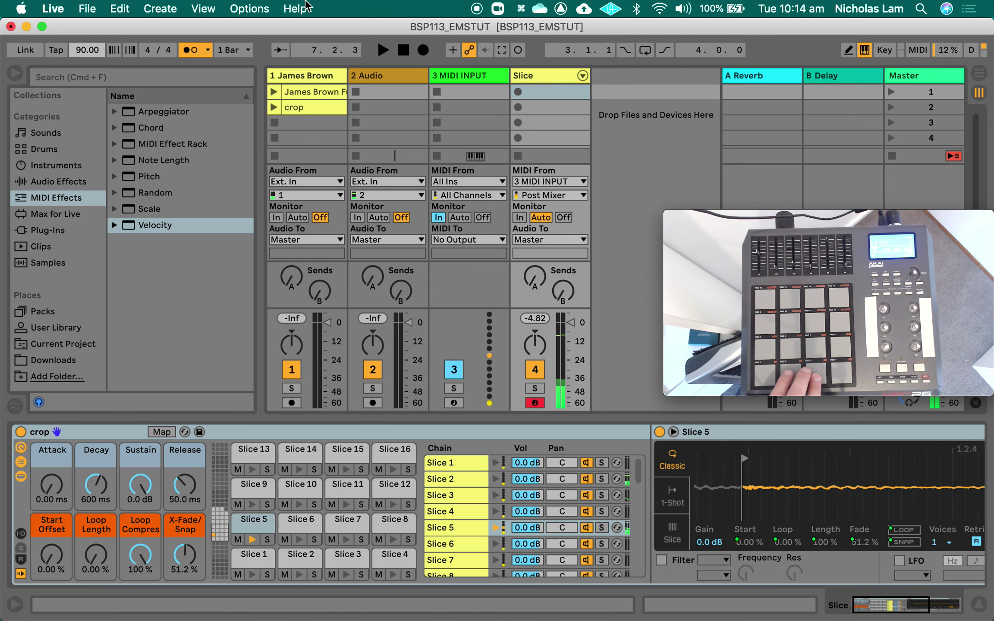
Show the sample settings of the Slice track's rack and try the tempo at 60 BPM and 20 BPM.
{"action": "left_click_drag", "start_coordinate": [911, 606], "coordinate": [941, 606]}
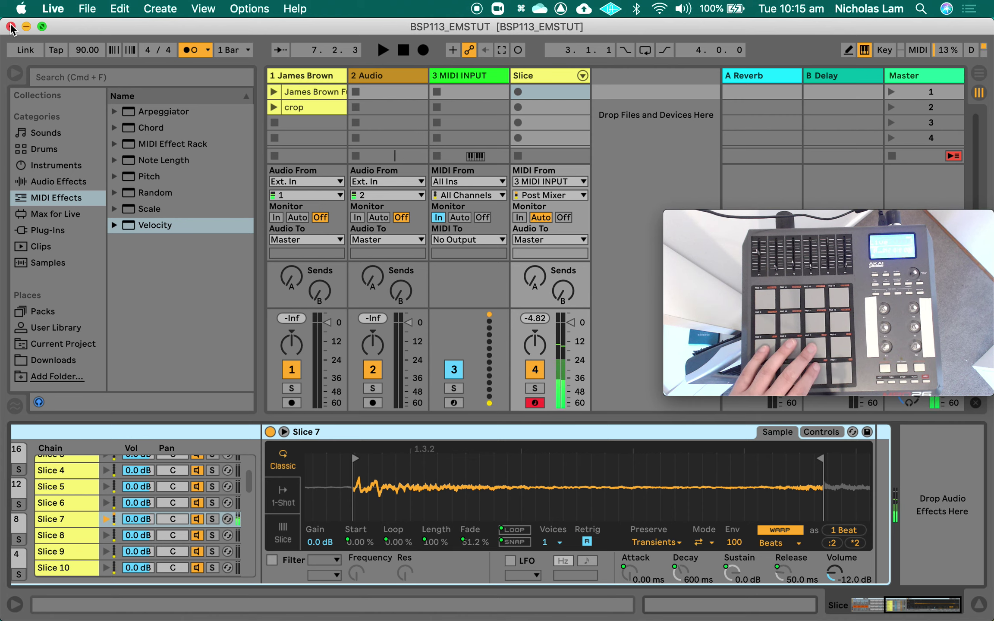
{"action": "left_click", "coordinate": [83, 54]}
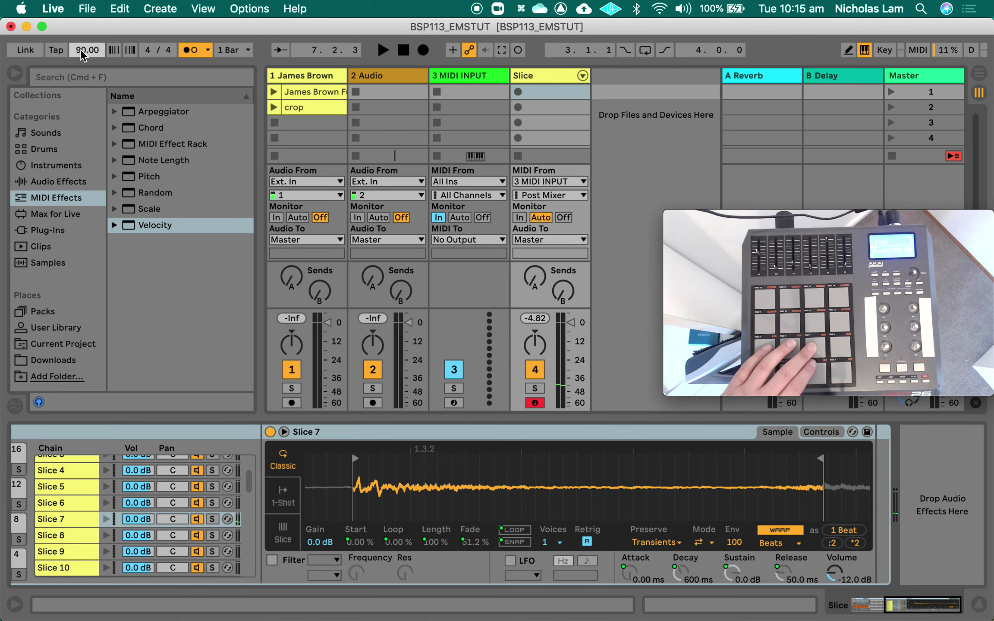
{"action": "type", "text": "60"}
{"action": "key", "text": "Return"}
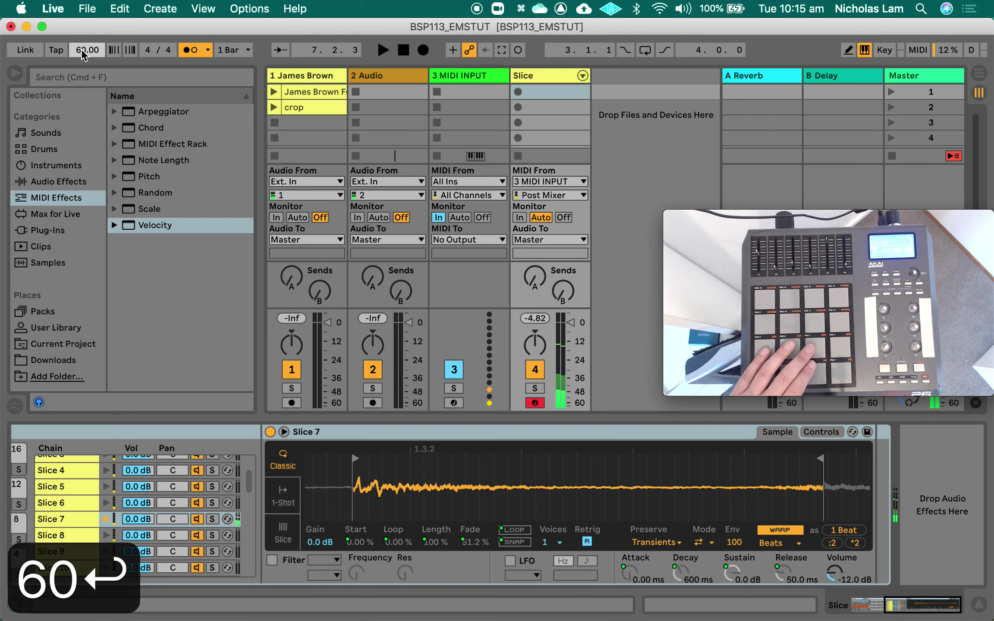
{"action": "type", "text": "20"}
{"action": "key", "text": "Return"}
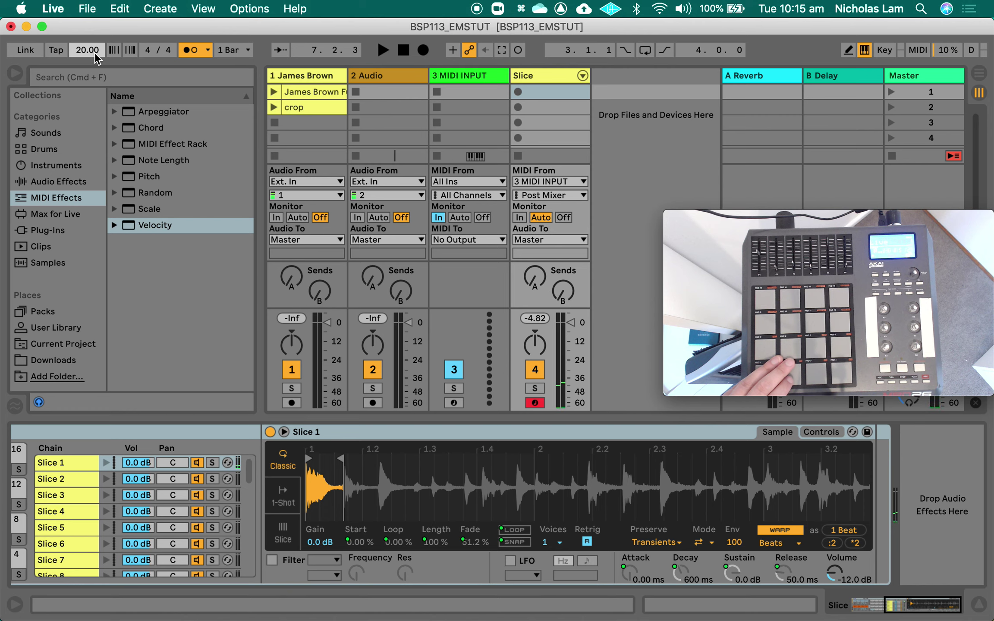
Set the project tempo back to 120 BPM.
{"action": "type", "text": "12"}
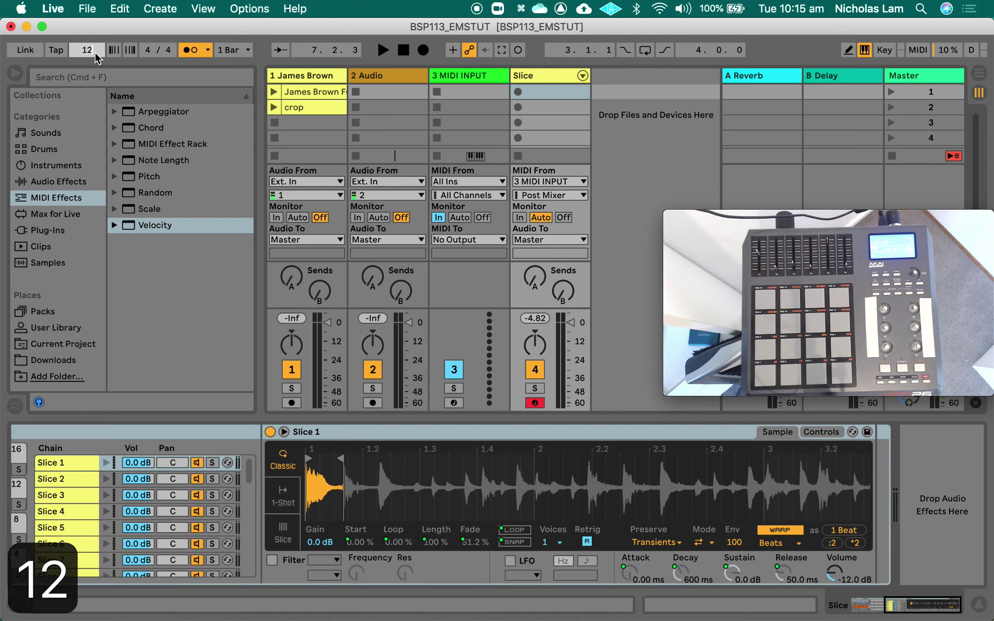
{"action": "type", "text": "0"}
{"action": "key", "text": "Return"}
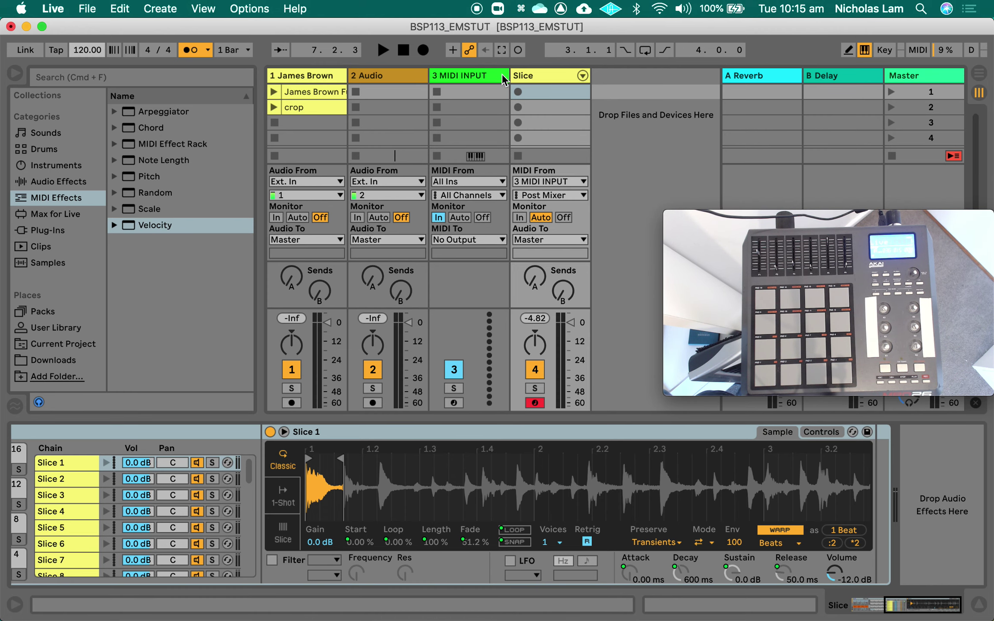
Play the crop clip on the James Brown track, view its waveform and stop playback.
{"action": "left_click", "coordinate": [302, 107]}
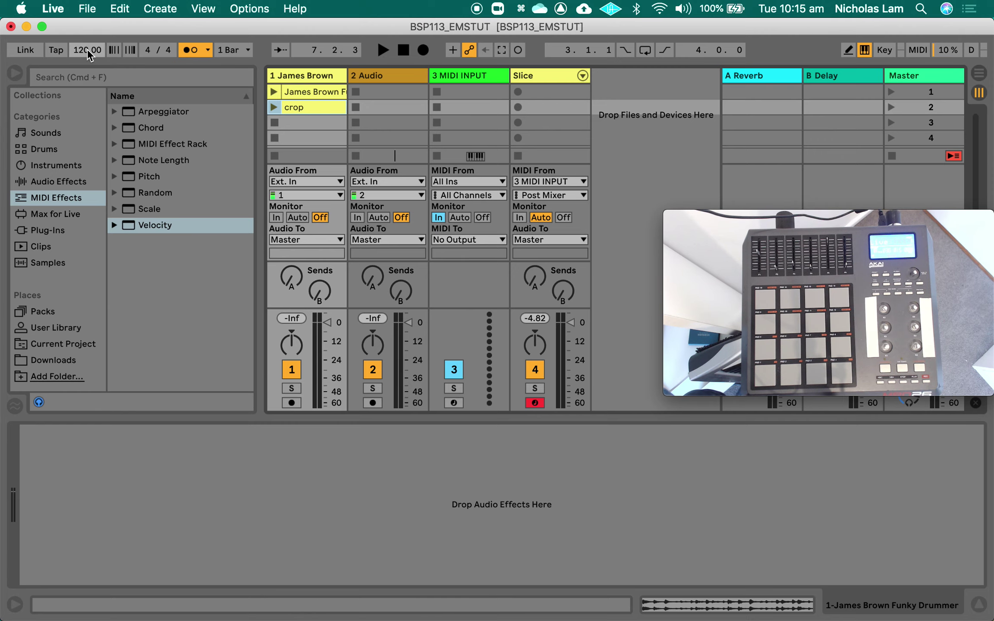
{"action": "double_click", "coordinate": [297, 104]}
{"action": "key", "text": "shift+Tab"}
{"action": "left_click", "coordinate": [270, 104]}
{"action": "key", "text": "shift+Tab"}
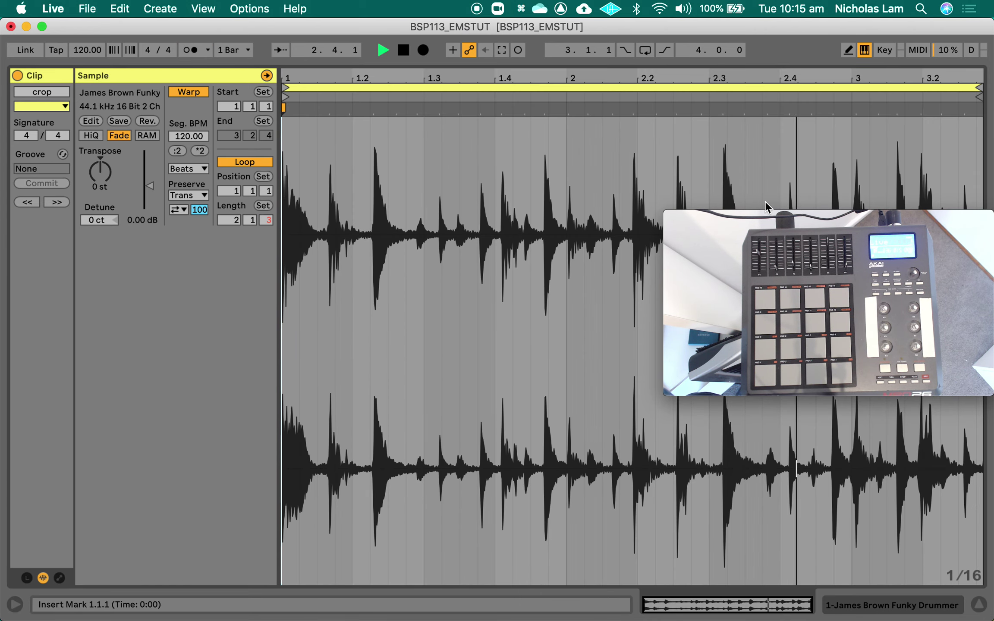
{"action": "key", "text": "space"}
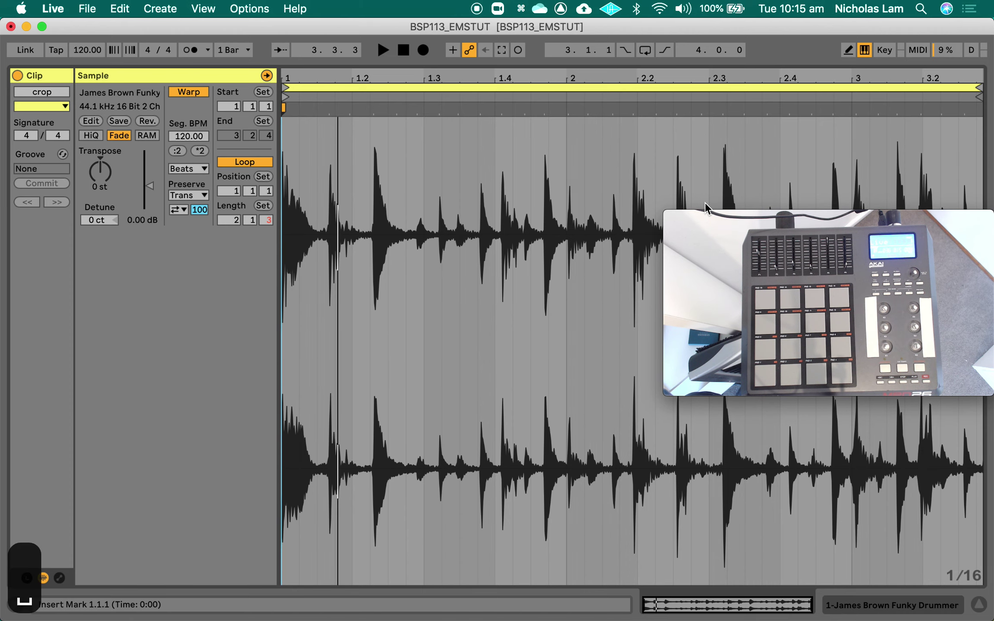
{"action": "key", "text": "shift+Tab"}
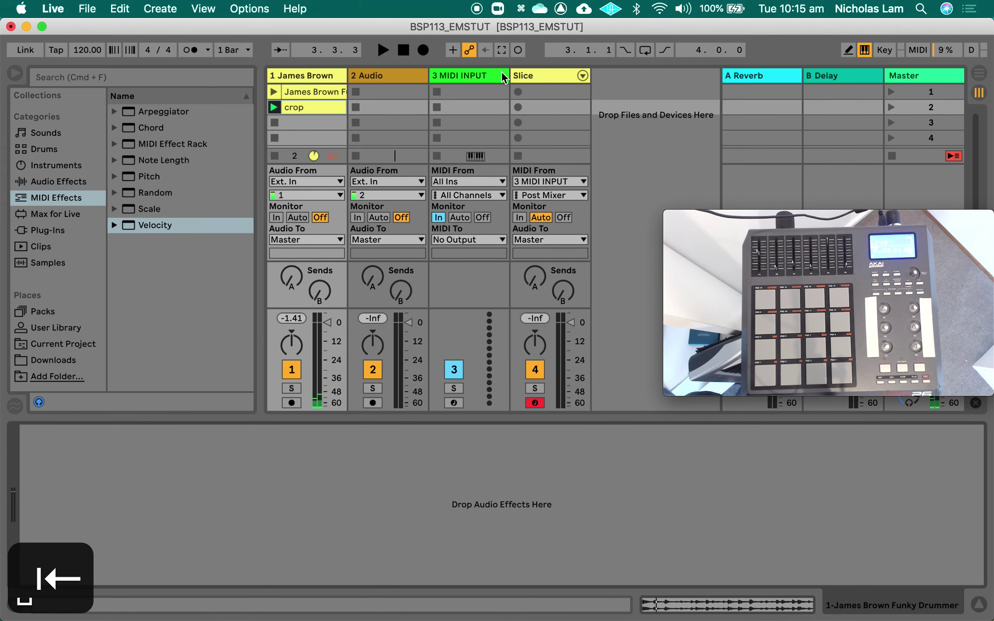
Slice the crop audio clip to a new MIDI track by transient, using the Built-in preset with Preserve warped timing off.
{"action": "right_click", "coordinate": [304, 107]}
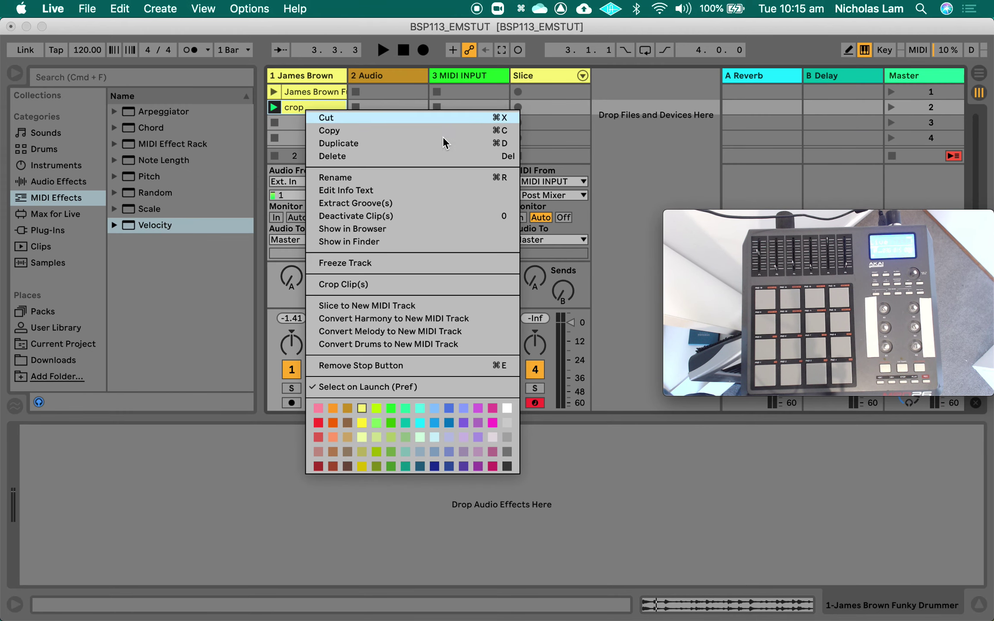
{"action": "left_click", "coordinate": [433, 304]}
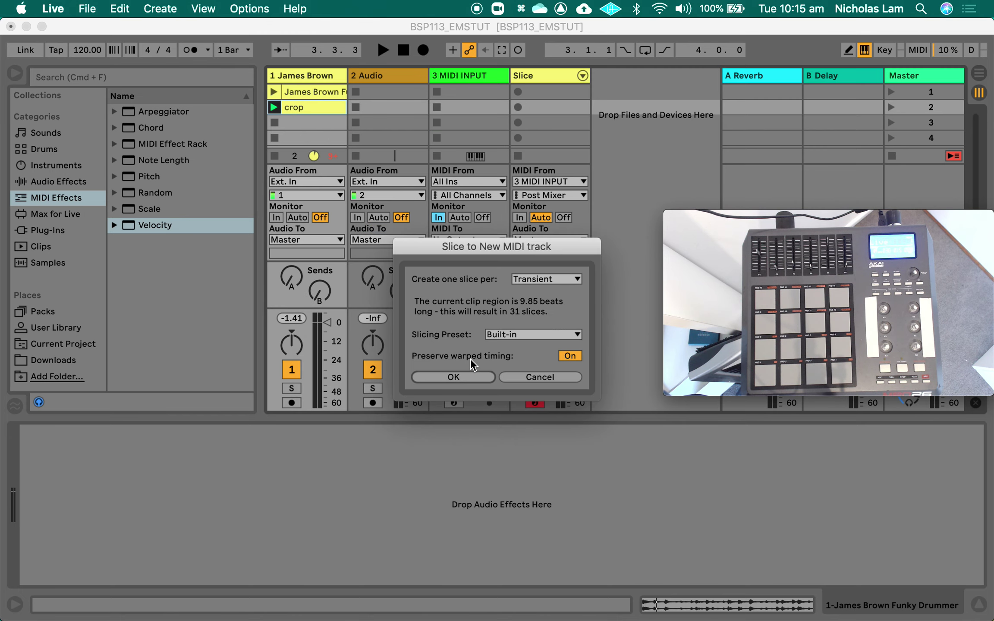
{"action": "left_click", "coordinate": [577, 356]}
{"action": "left_click", "coordinate": [460, 378]}
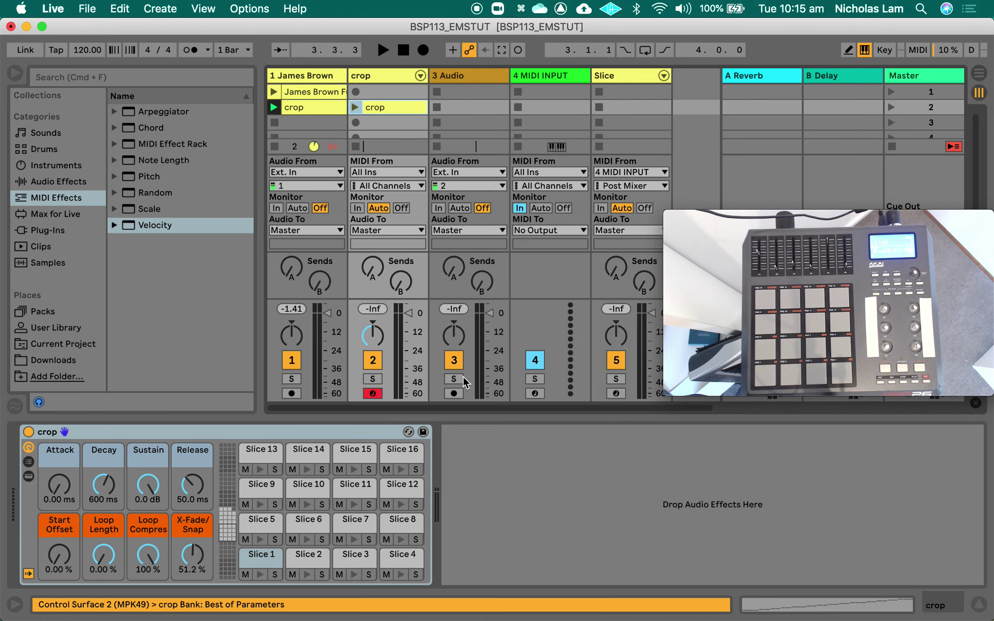
Move the new crop track after the Slice track and delete its MIDI clip.
{"action": "left_click_drag", "start_coordinate": [389, 85], "coordinate": [644, 86]}
{"action": "left_click", "coordinate": [639, 110]}
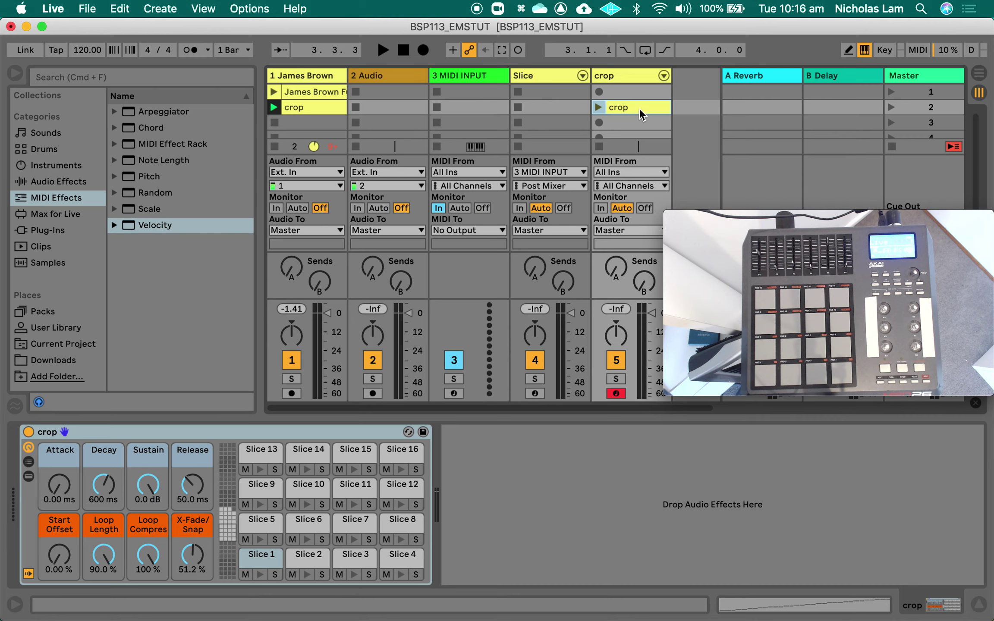
{"action": "key", "text": "BackSpace"}
Rename the new crop track as New Slice.
{"action": "left_click", "coordinate": [626, 80]}
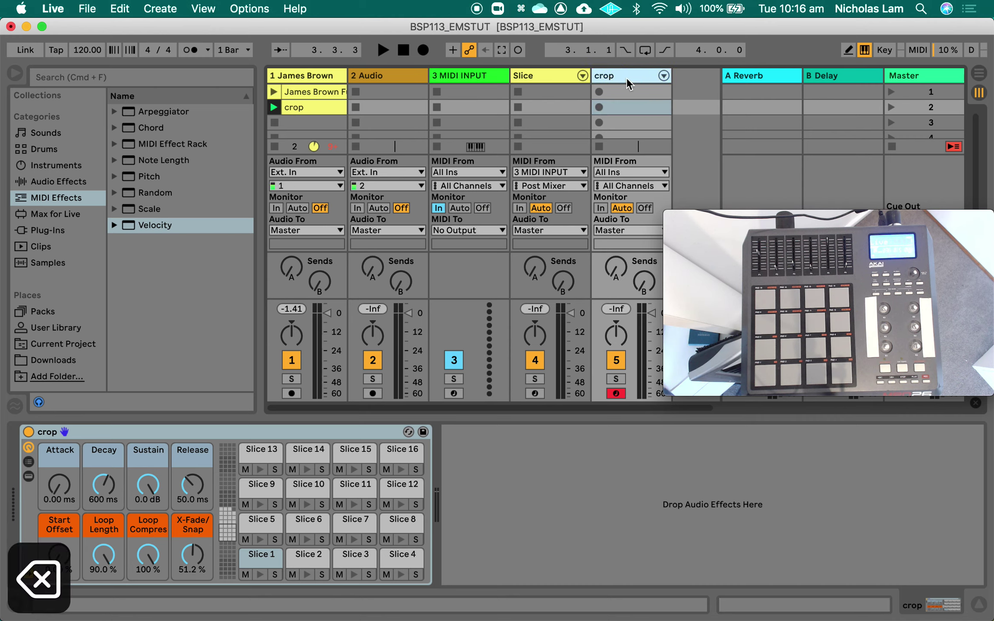
{"action": "key", "text": "cmd+e"}
{"action": "key", "text": "cmd+r"}
{"action": "type", "text": "New Slice"}
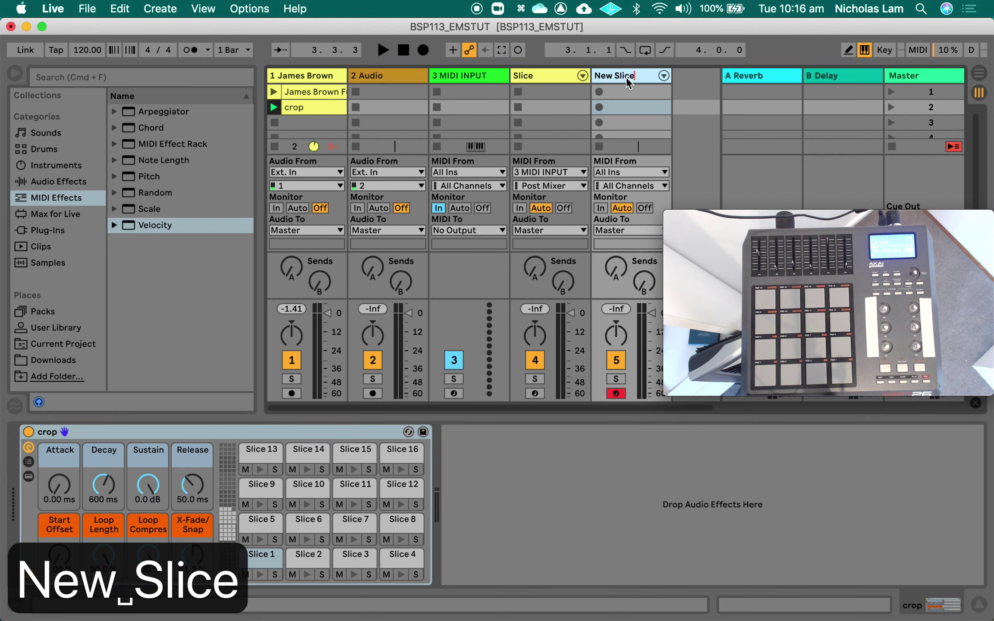
{"action": "key", "text": "Return"}
Compare the warp settings of Slice 5 on the Slice track with Slice 1 and Slice 6 on New Slice.
{"action": "left_click", "coordinate": [550, 77]}
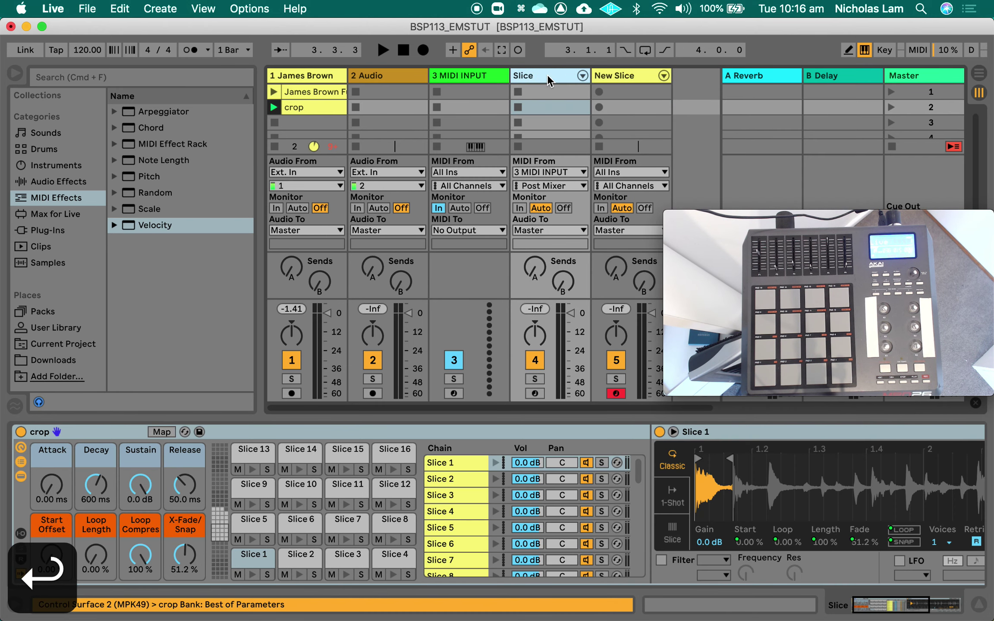
{"action": "left_click", "coordinate": [258, 524]}
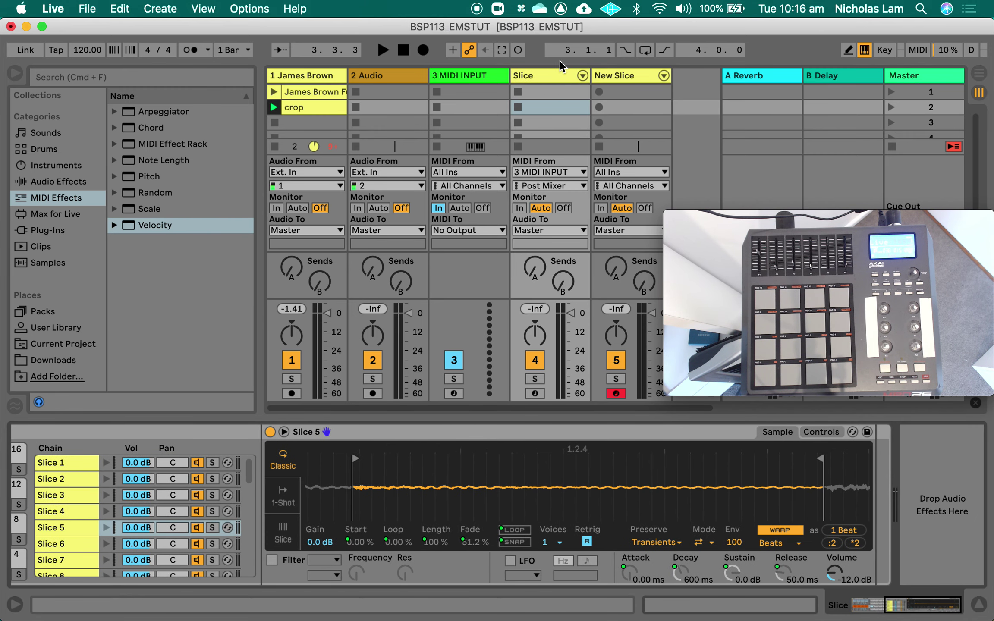
{"action": "left_click", "coordinate": [621, 77]}
{"action": "left_click", "coordinate": [262, 556]}
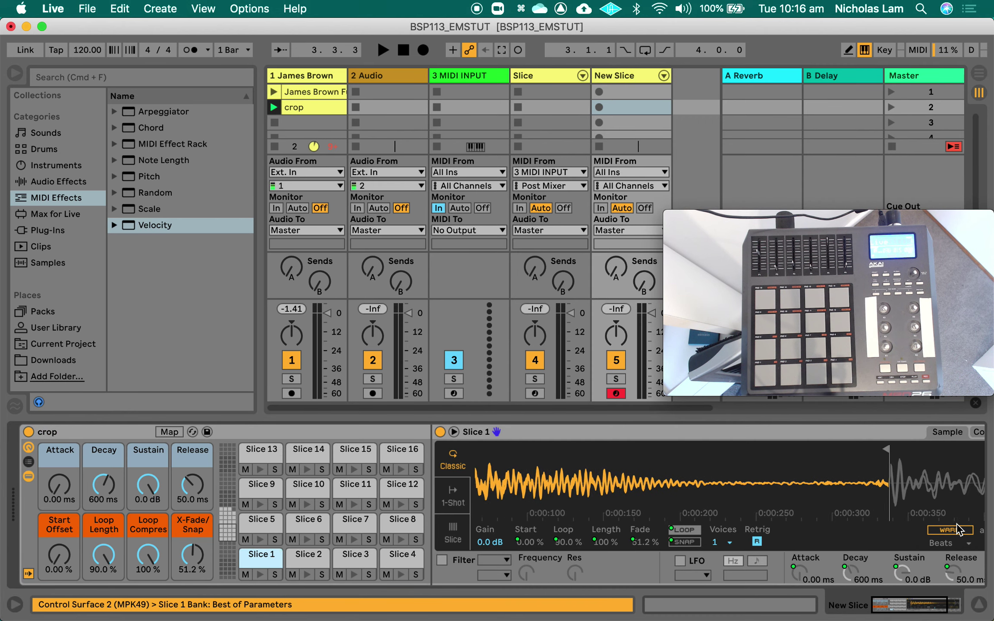
{"action": "left_click", "coordinate": [321, 527]}
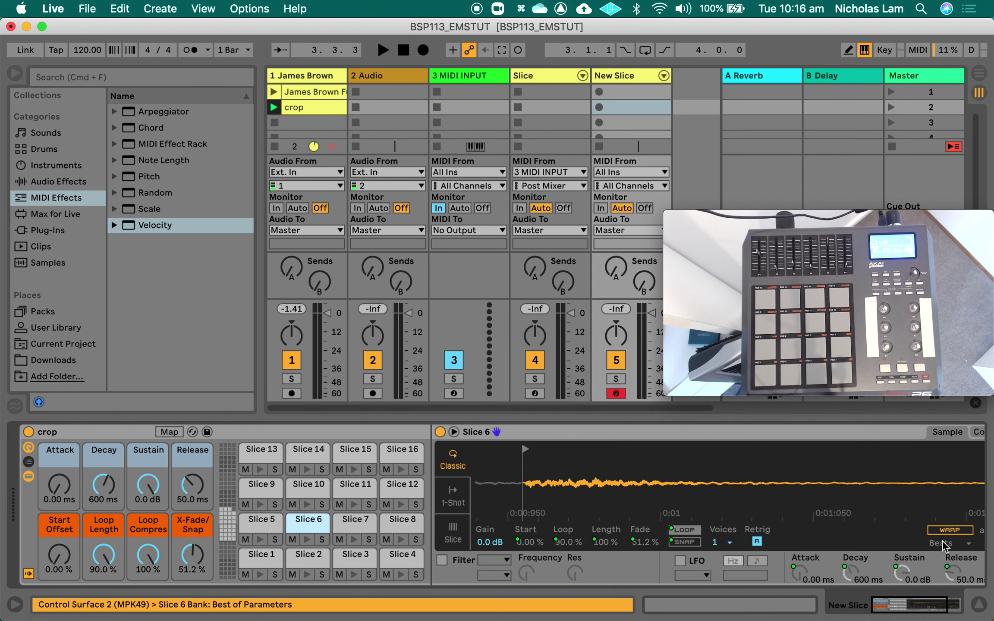
Set the project tempo to 20 BPM to test the unwarped slices.
{"action": "left_click", "coordinate": [328, 145]}
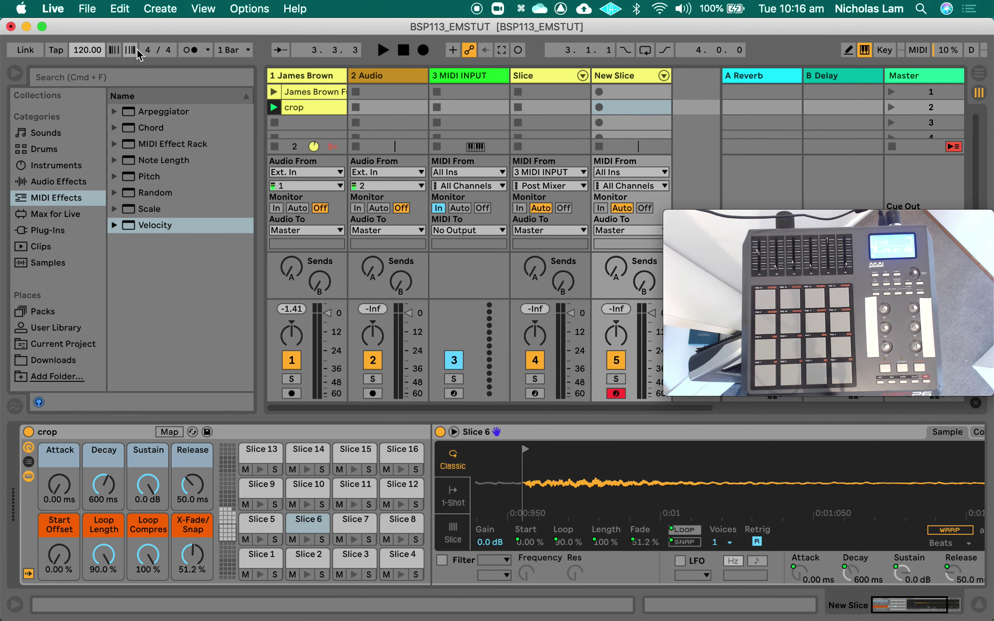
{"action": "type", "text": "20"}
{"action": "key", "text": "Return"}
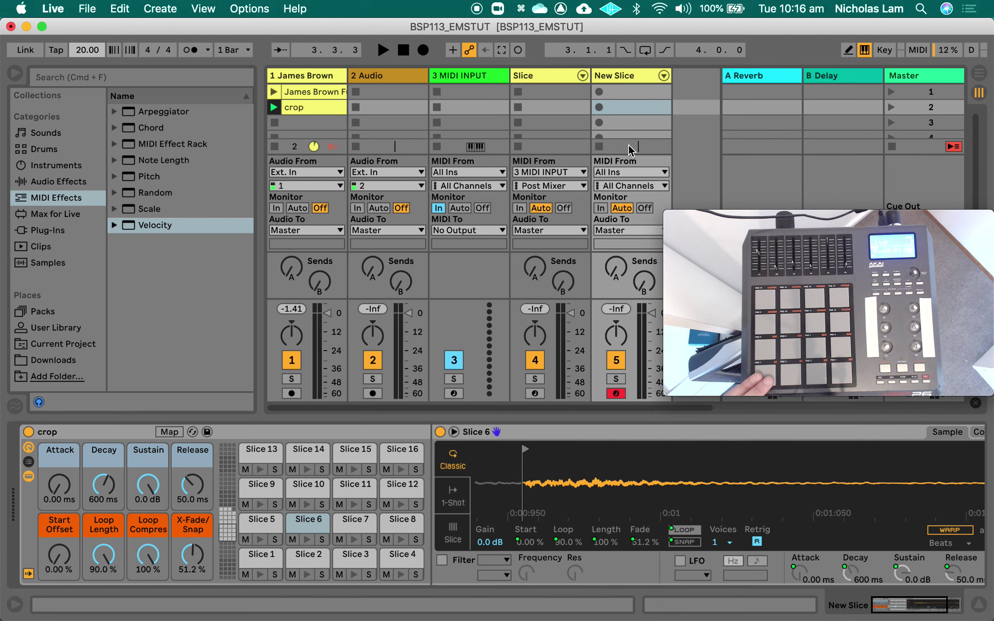
Set the New Slice track's MIDI source to 3 MIDI INPUT and its rack's Loop Length macro to 0%.
{"action": "left_click", "coordinate": [621, 174]}
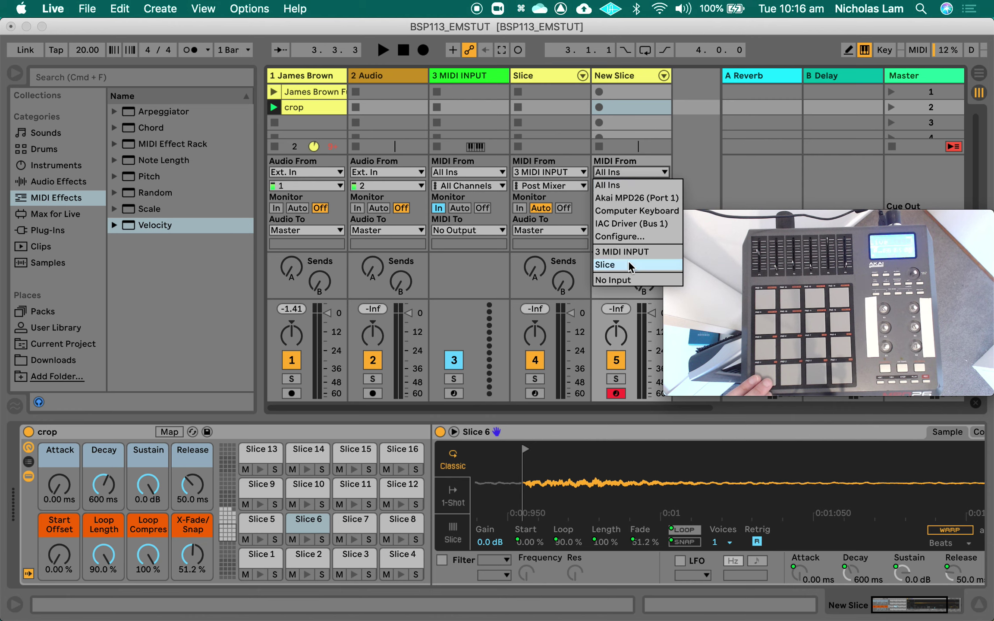
{"action": "key", "text": "Return"}
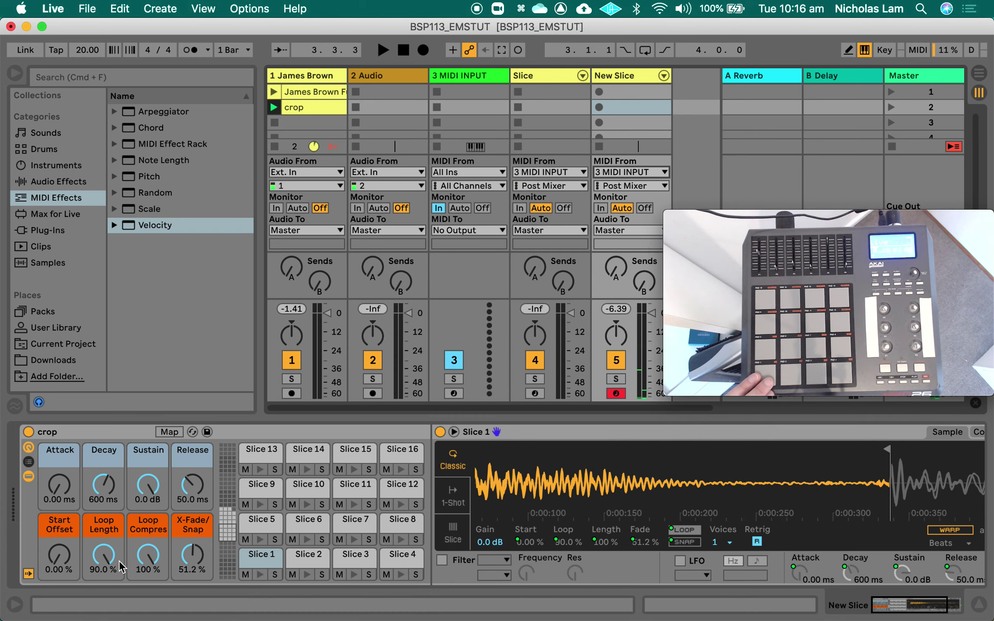
{"action": "left_click_drag", "start_coordinate": [117, 560], "coordinate": [113, 559]}
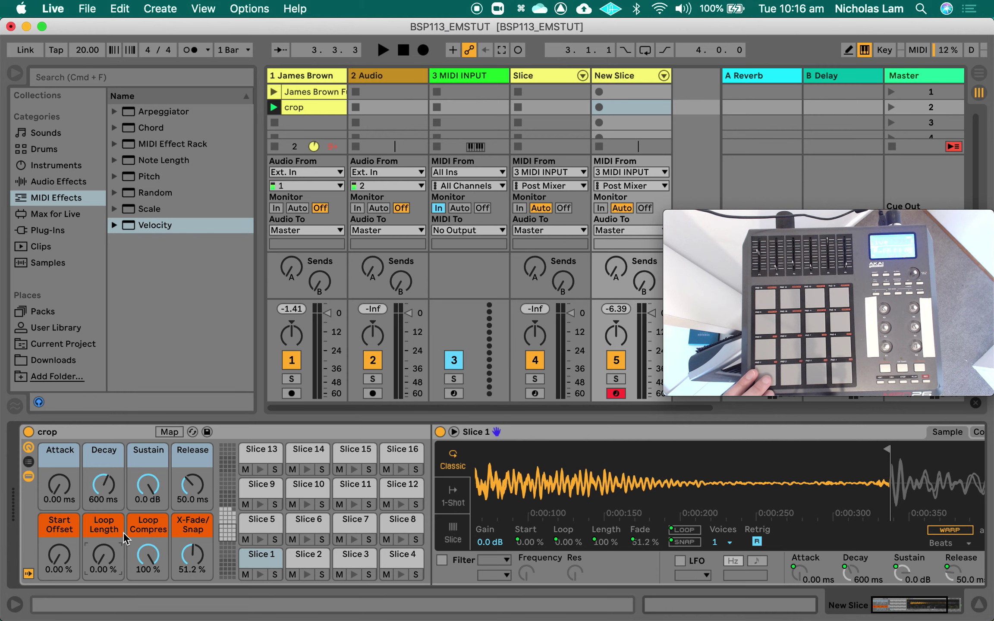
Delete the original Slice track and arm the New Slice track for recording.
{"action": "left_click", "coordinate": [554, 405]}
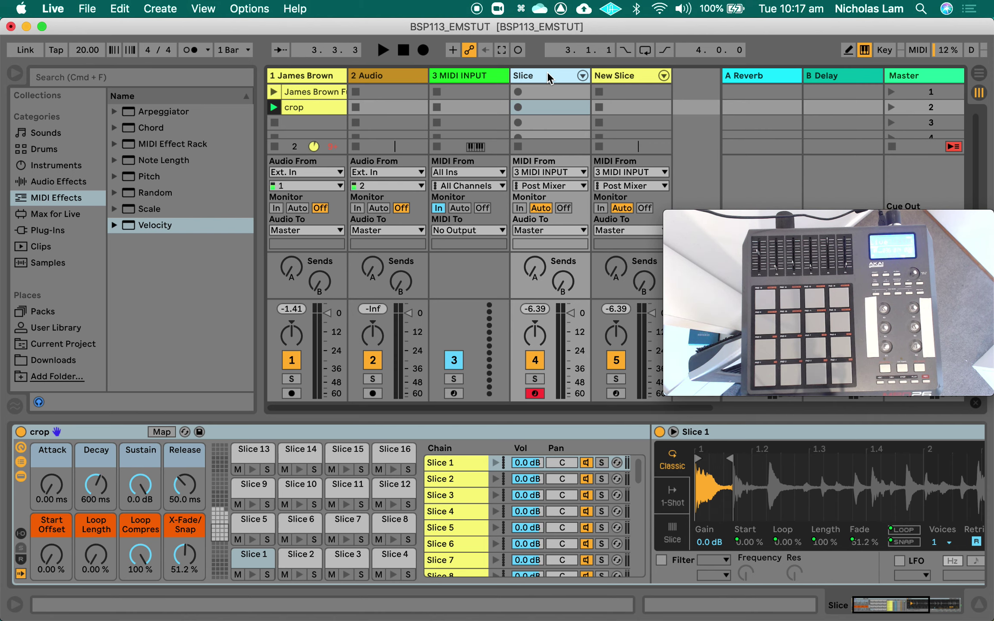
{"action": "key", "text": "BackSpace"}
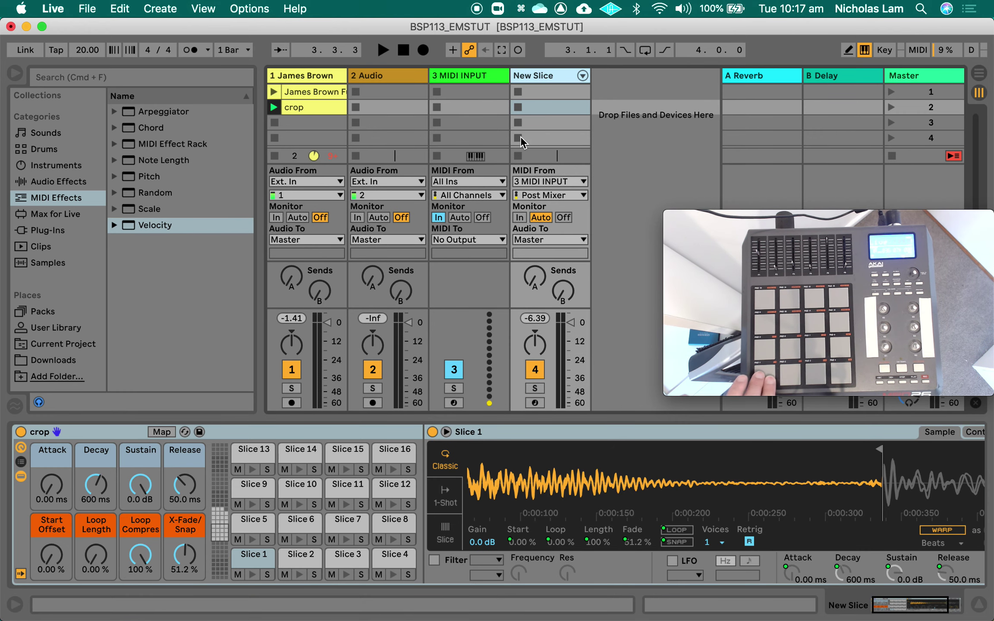
{"action": "left_click", "coordinate": [535, 403]}
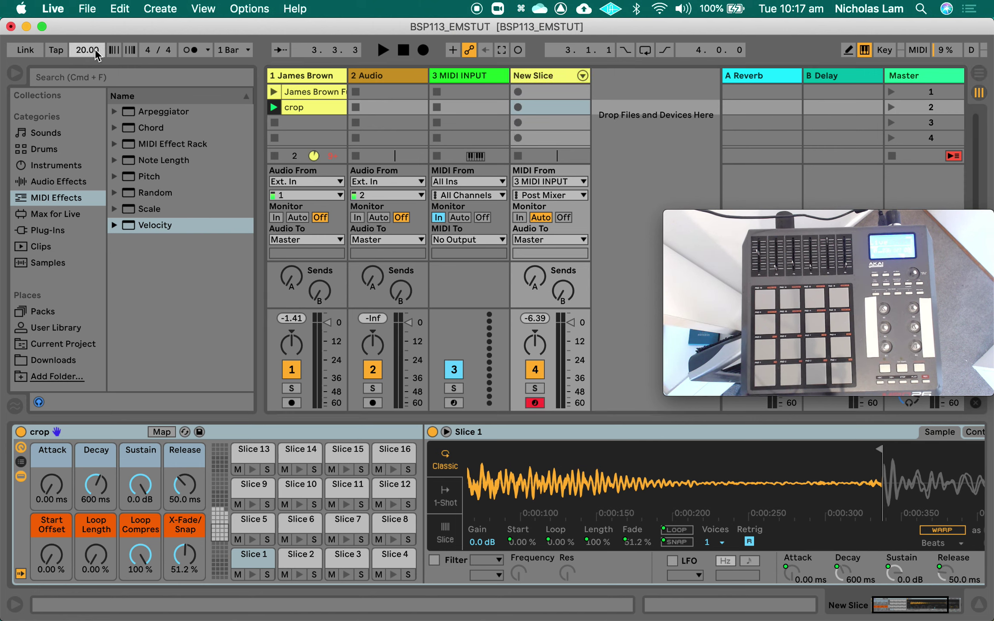
Set the project tempo to 90 BPM and enable the metronome only while recording.
{"action": "type", "text": "90"}
{"action": "key", "text": "Return"}
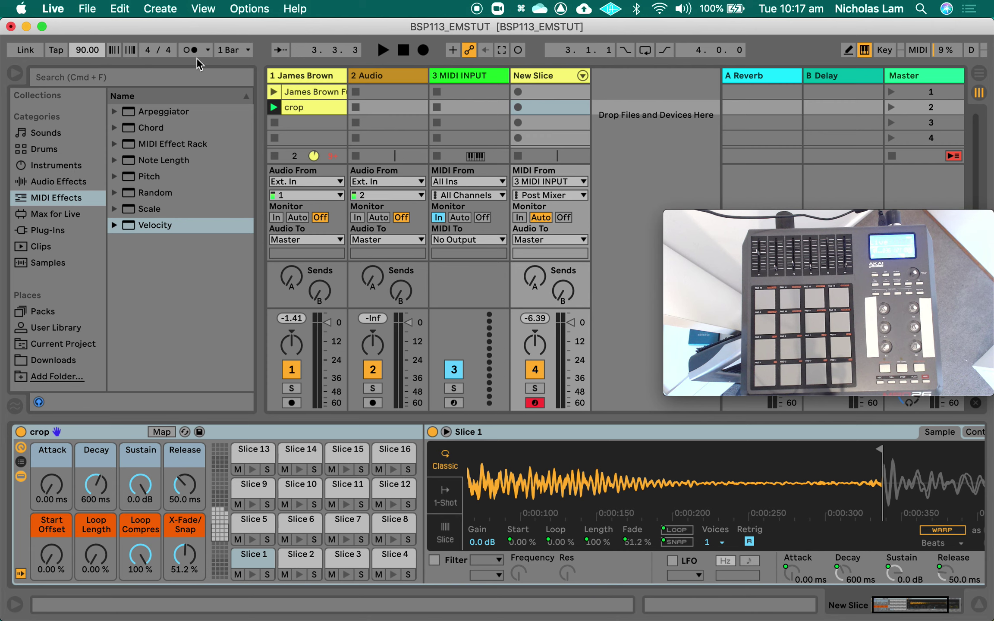
{"action": "left_click", "coordinate": [208, 50]}
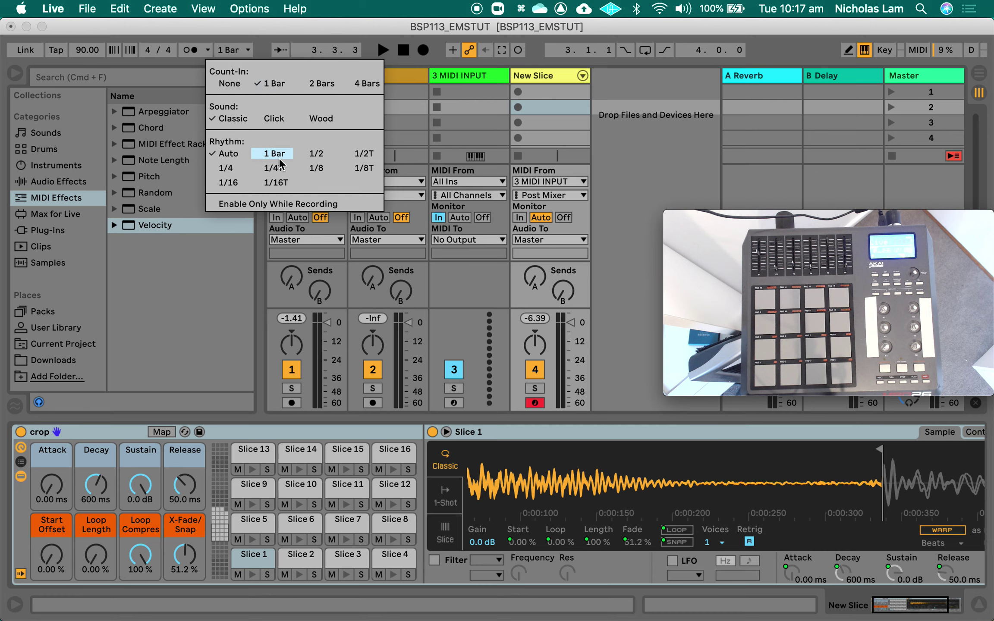
{"action": "left_click", "coordinate": [258, 204]}
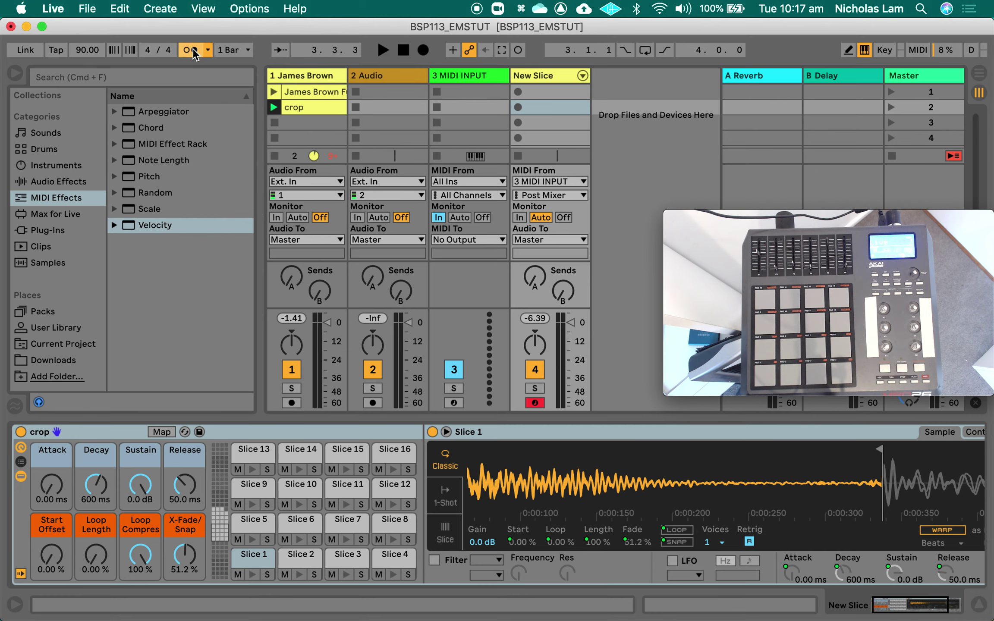
{"action": "left_click", "coordinate": [206, 51]}
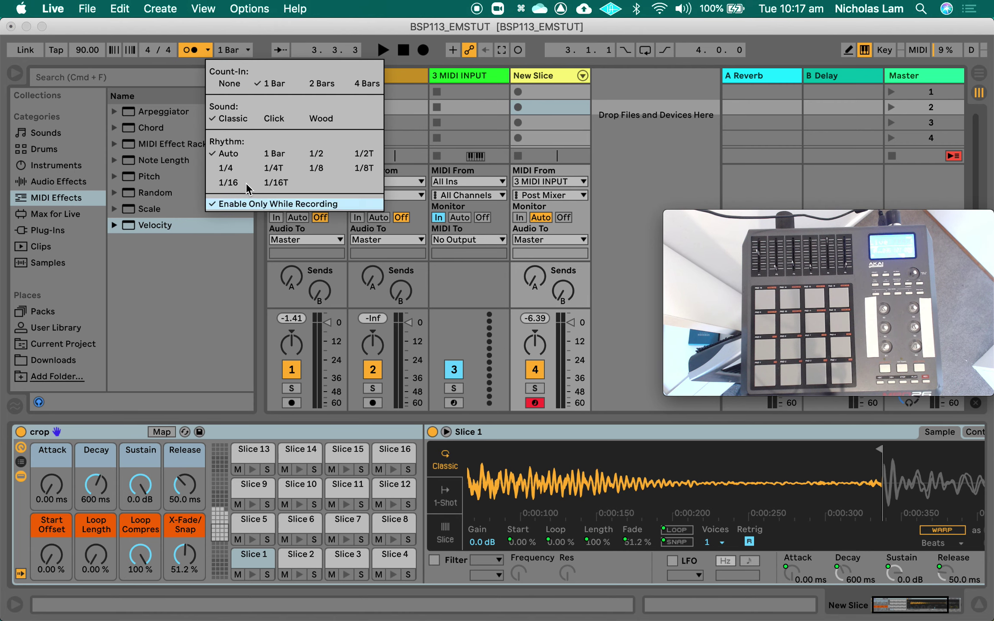
{"action": "left_click", "coordinate": [257, 42]}
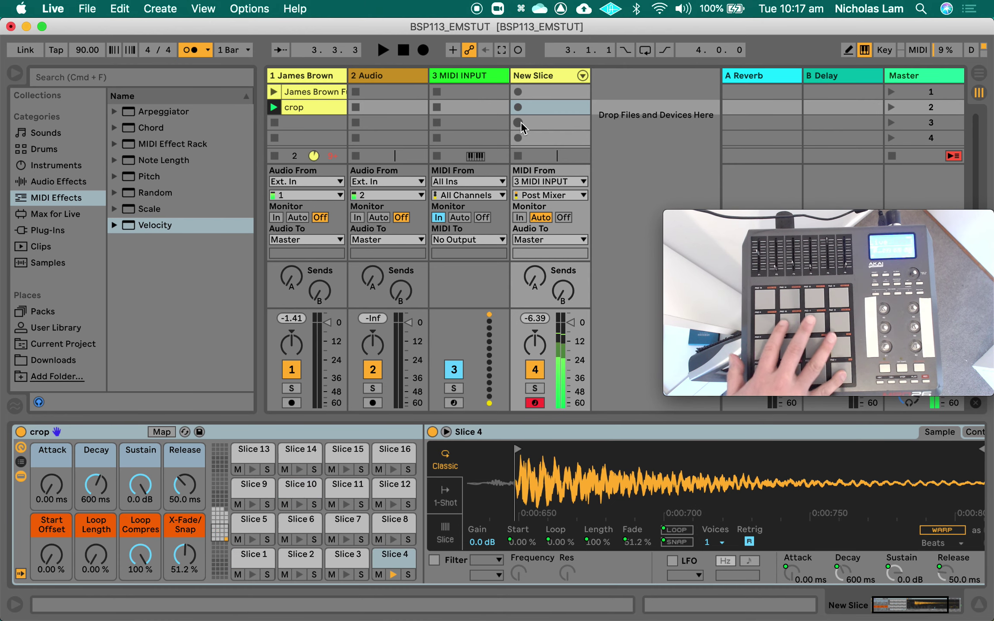
{"action": "left_click", "coordinate": [518, 123]}
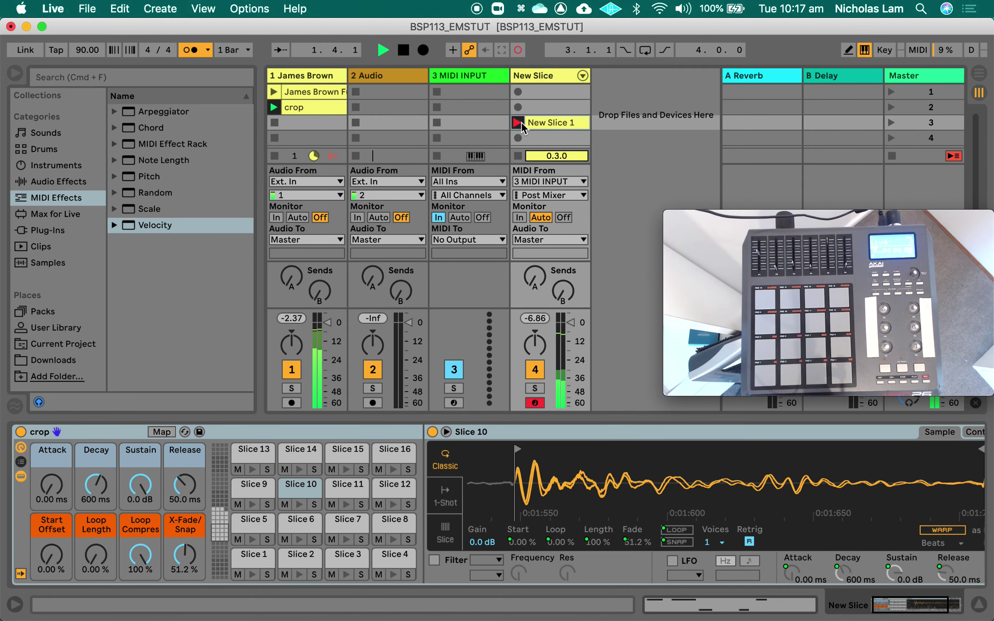
{"action": "key", "text": "space"}
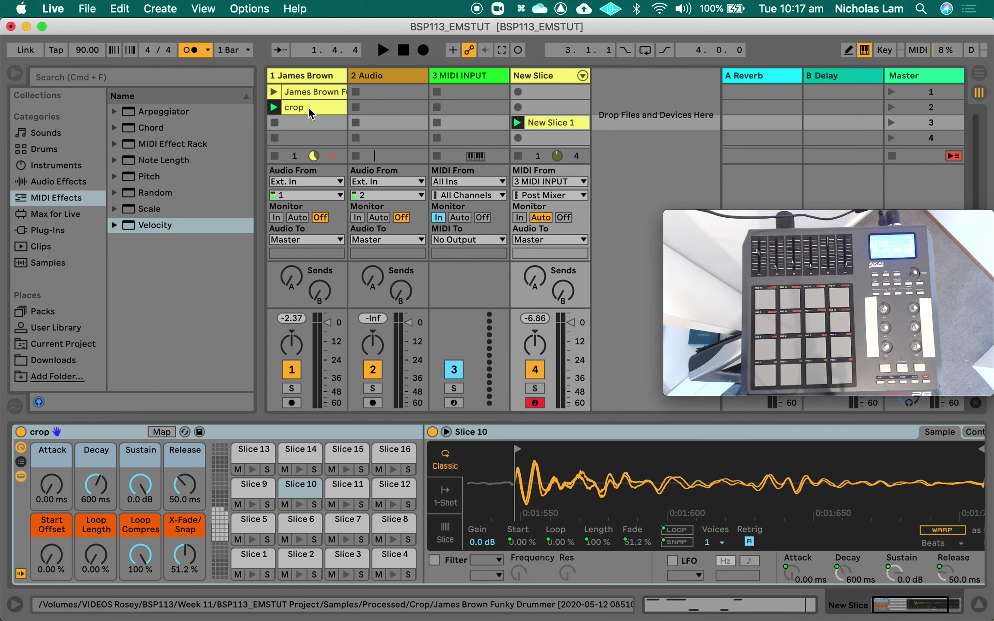
{"action": "key", "text": "BackSpace"}
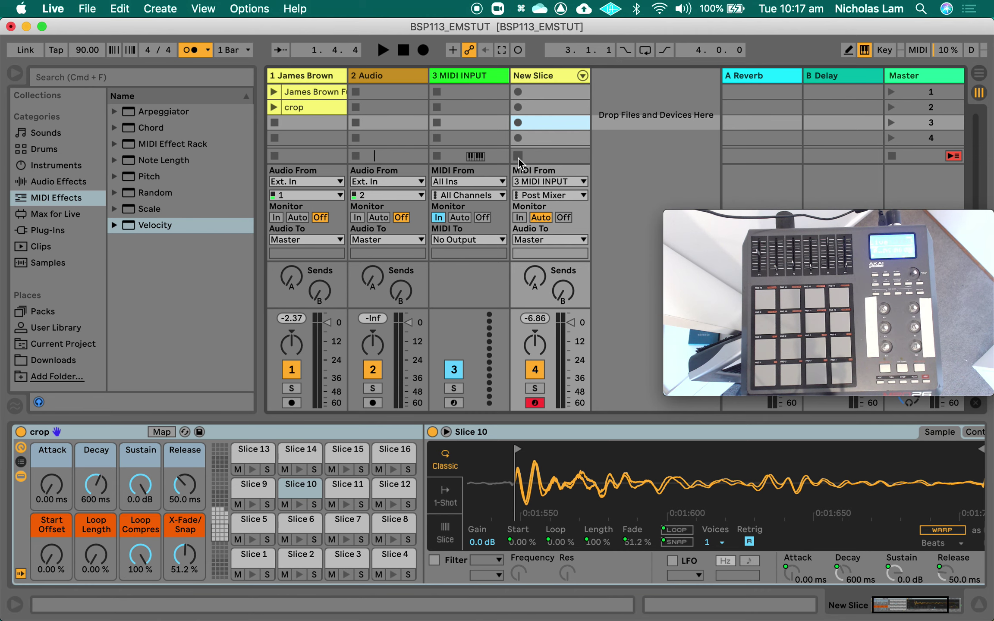
Record a pad performance into the third clip slot of the New Slice track and open its notes.
{"action": "left_click", "coordinate": [517, 123]}
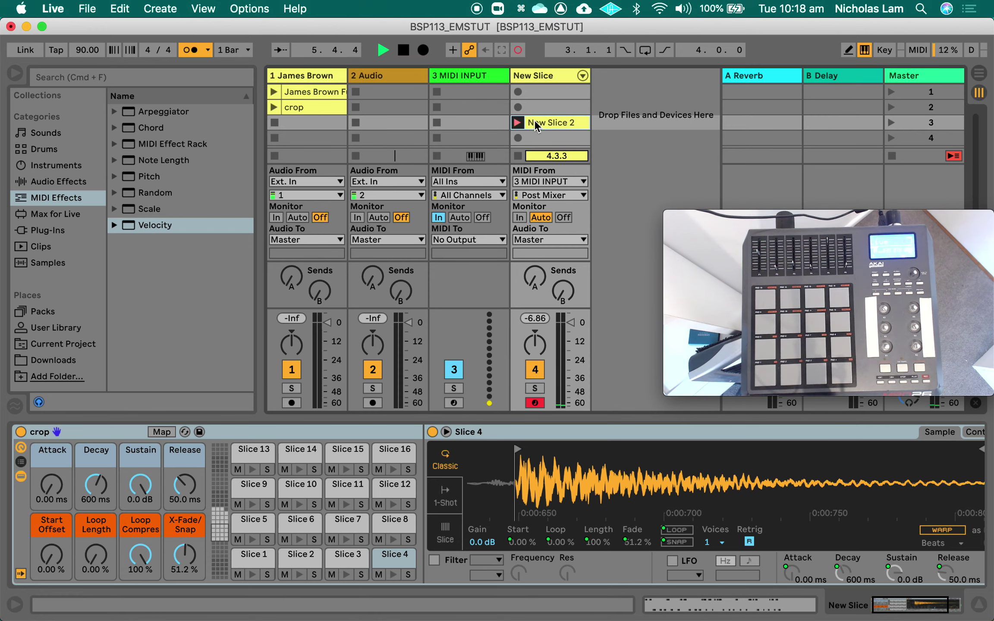
{"action": "key", "text": "space"}
{"action": "double_click", "coordinate": [550, 123]}
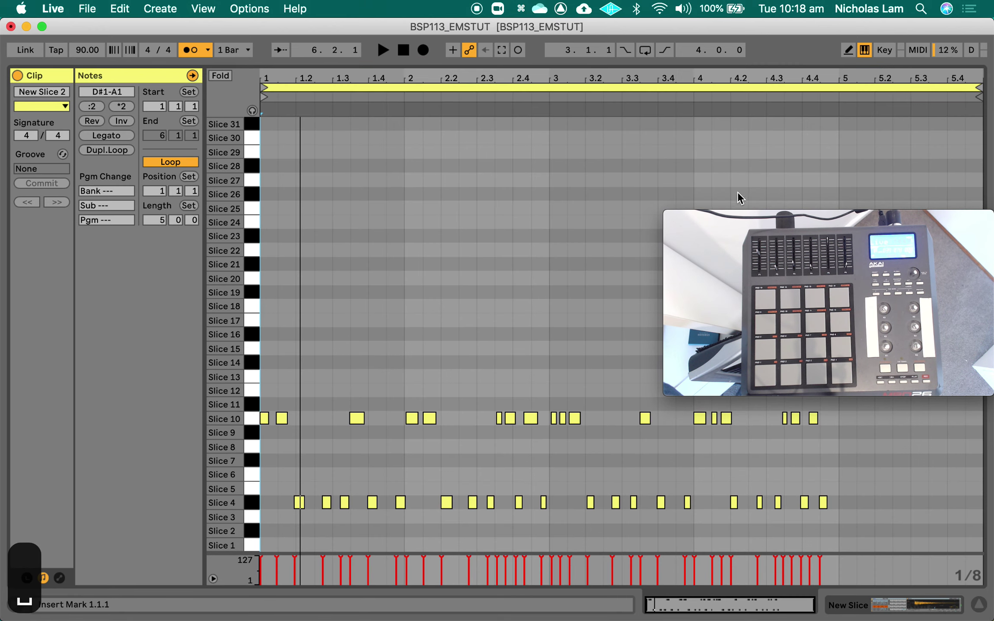
Set the recorded clip's loop length to 4 bars, moving the camera window clear of the note editor.
{"action": "left_click", "coordinate": [696, 219]}
{"action": "left_click_drag", "start_coordinate": [725, 217], "coordinate": [713, 27]}
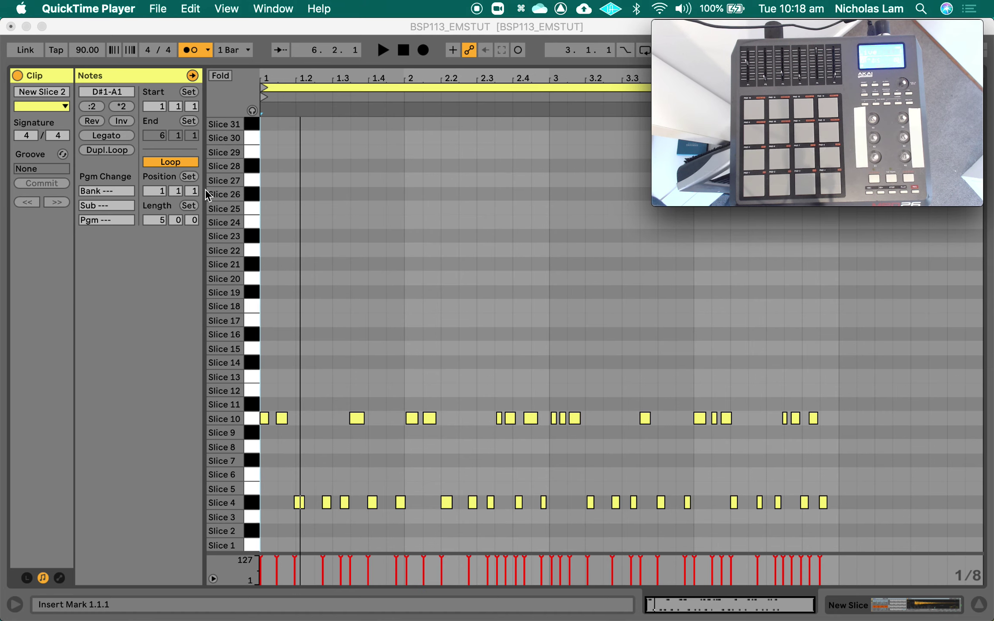
{"action": "left_click", "coordinate": [157, 220]}
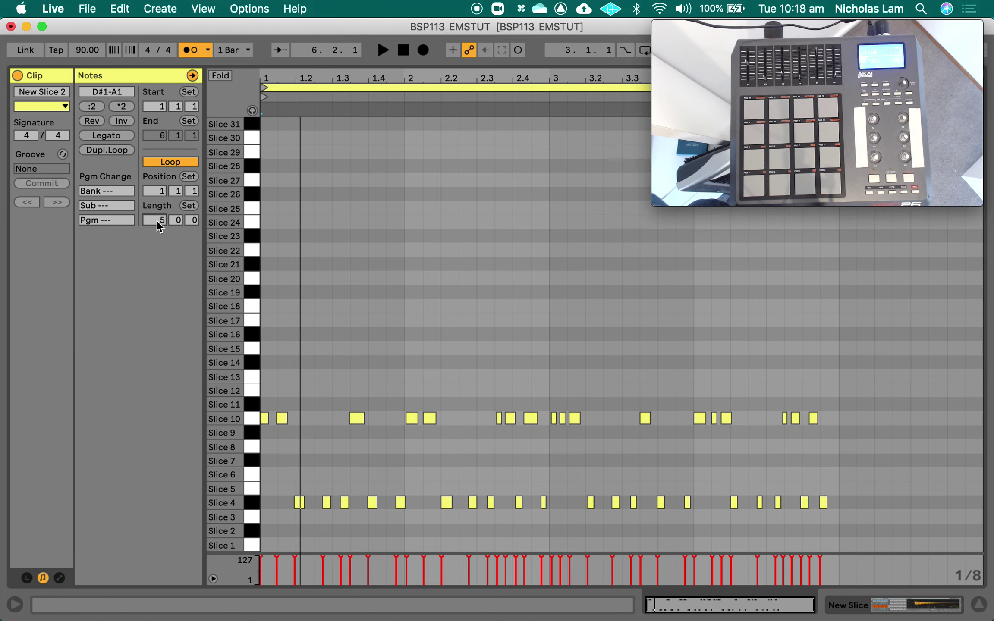
{"action": "type", "text": "4"}
{"action": "key", "text": "Return"}
{"action": "left_click_drag", "start_coordinate": [789, 30], "coordinate": [783, 194]}
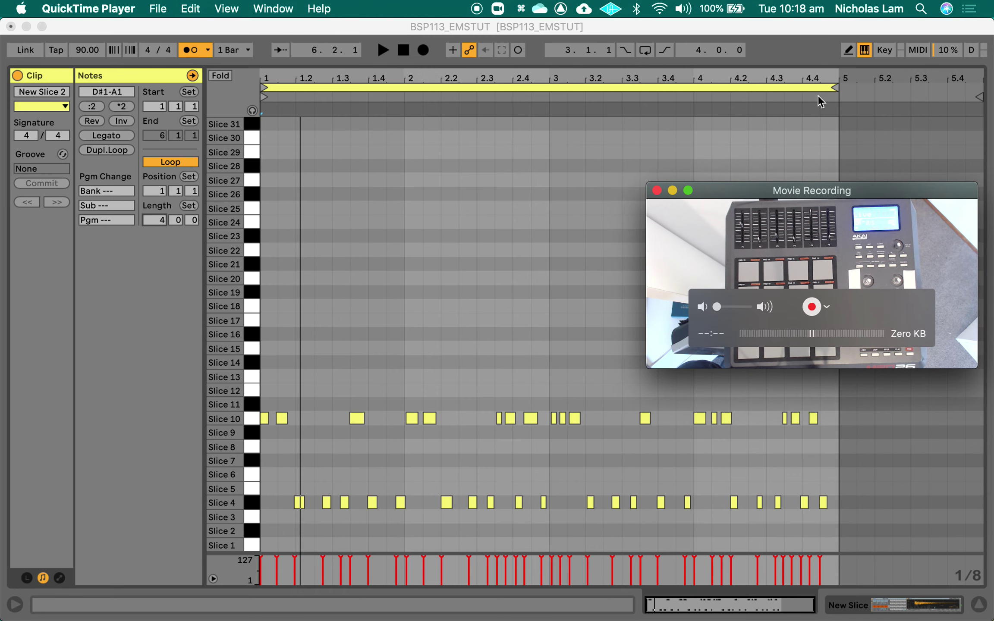
Play back the looped clip on the New Slice track and reopen its notes.
{"action": "key", "text": "shift+Tab"}
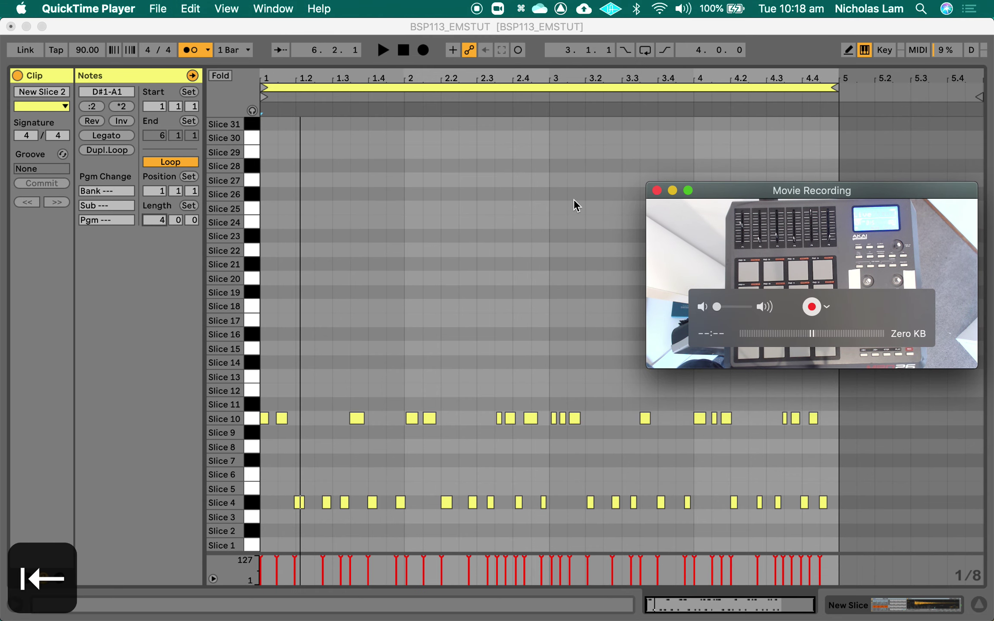
{"action": "left_click", "coordinate": [557, 229]}
{"action": "key", "text": "shift+Tab"}
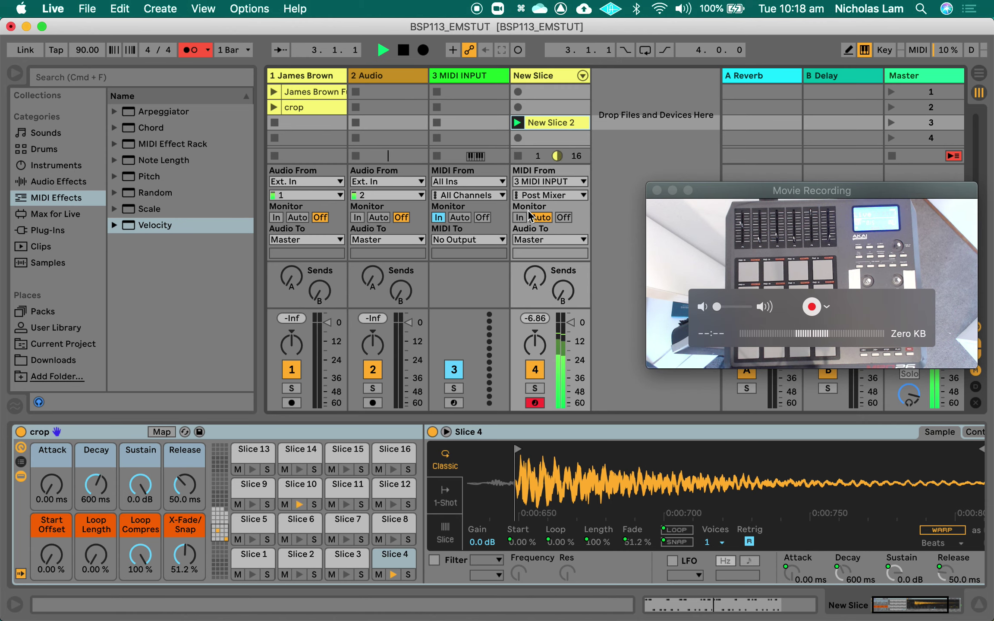
{"action": "left_click", "coordinate": [742, 193]}
{"action": "left_click", "coordinate": [627, 291]}
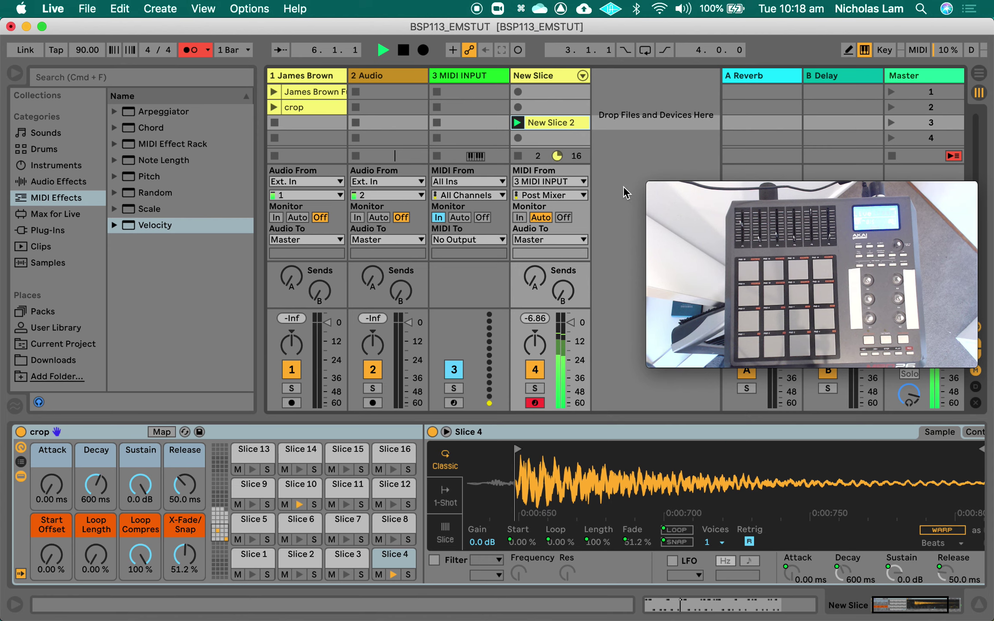
{"action": "double_click", "coordinate": [574, 123]}
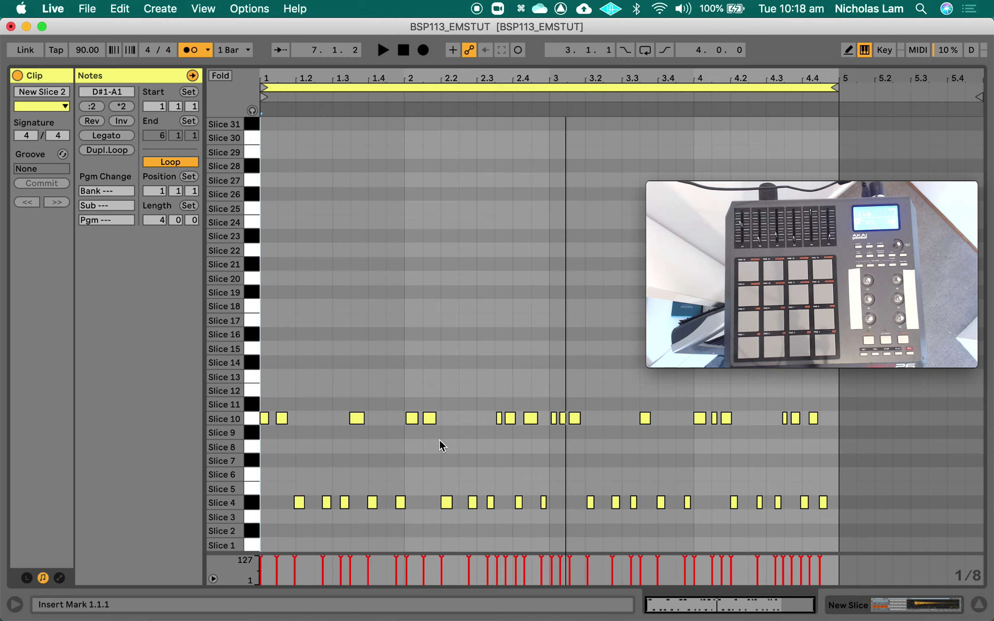
Show the clip's Launch box, read its description in the Info View, and hide both again.
{"action": "key", "text": "super+a"}
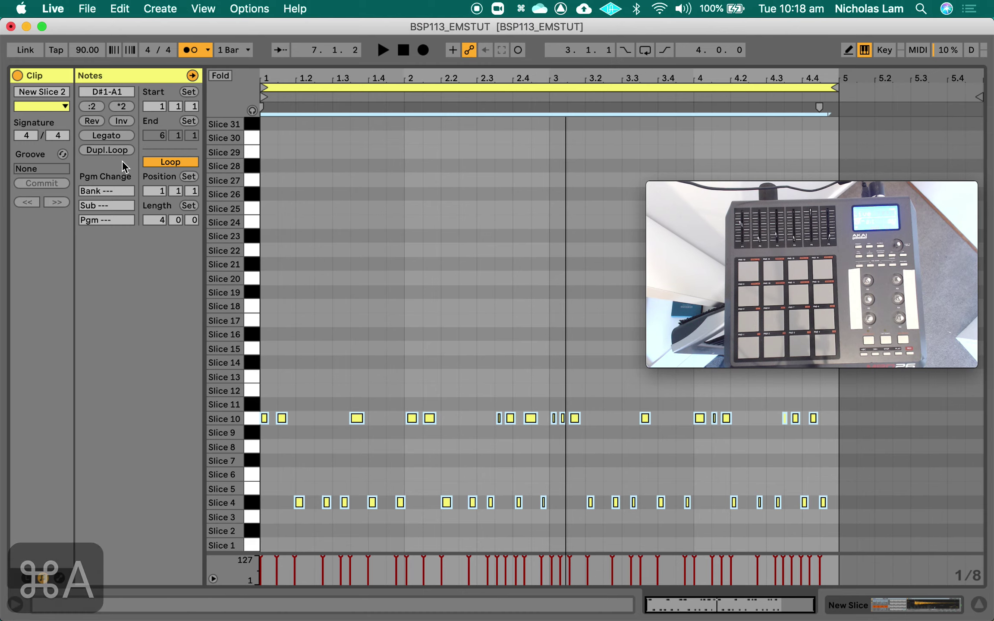
{"action": "left_click", "coordinate": [27, 578]}
{"action": "left_click", "coordinate": [15, 605]}
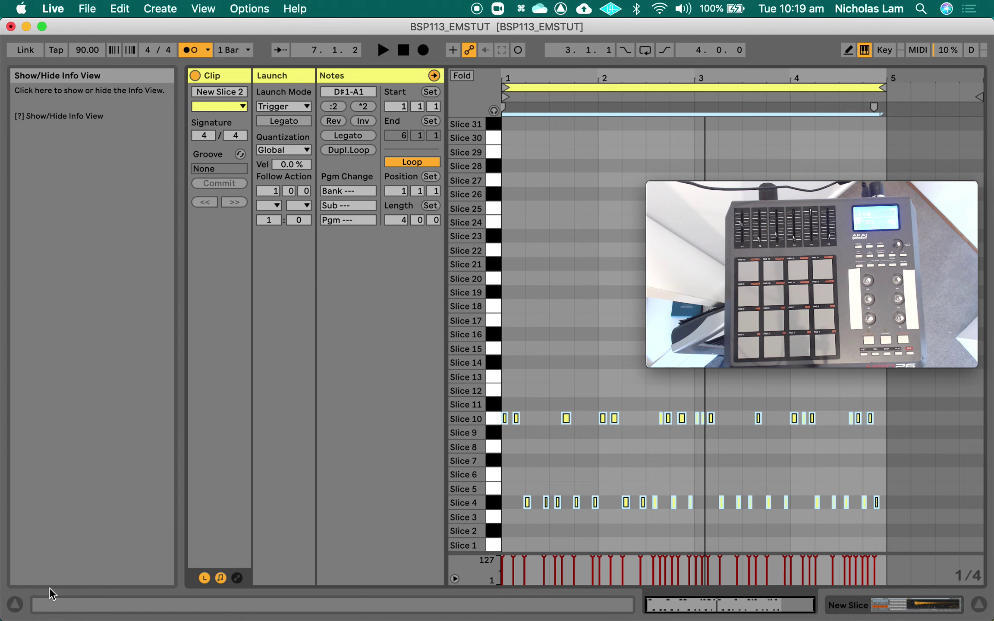
{"action": "mouse_move", "coordinate": [204, 578]}
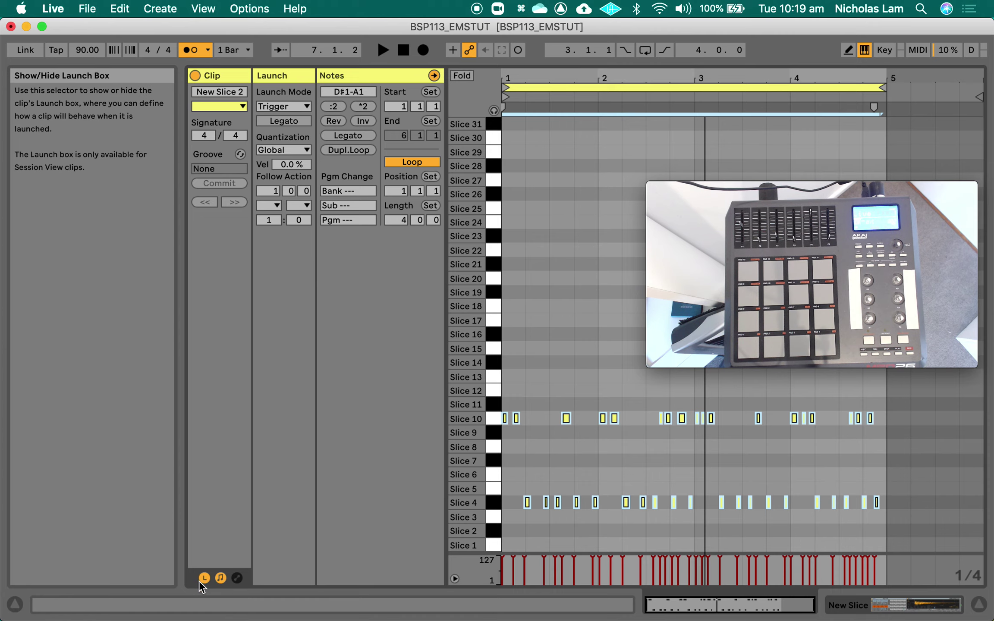
{"action": "mouse_move", "coordinate": [16, 604]}
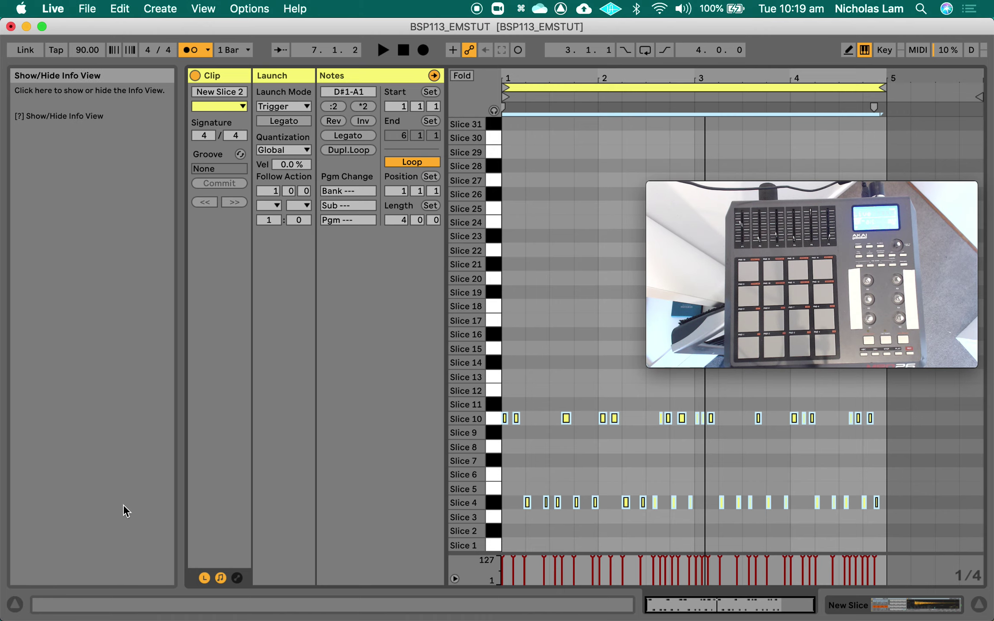
{"action": "left_click", "coordinate": [204, 578]}
{"action": "left_click", "coordinate": [204, 578]}
{"action": "left_click", "coordinate": [204, 578]}
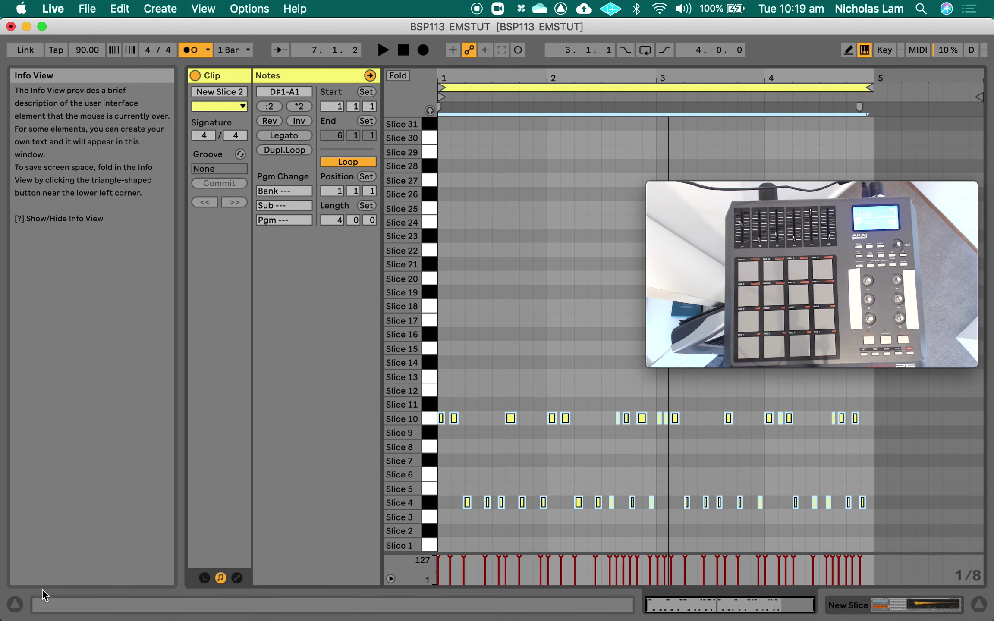
{"action": "left_click", "coordinate": [17, 604]}
{"action": "left_click", "coordinate": [422, 342]}
{"action": "left_click", "coordinate": [451, 314]}
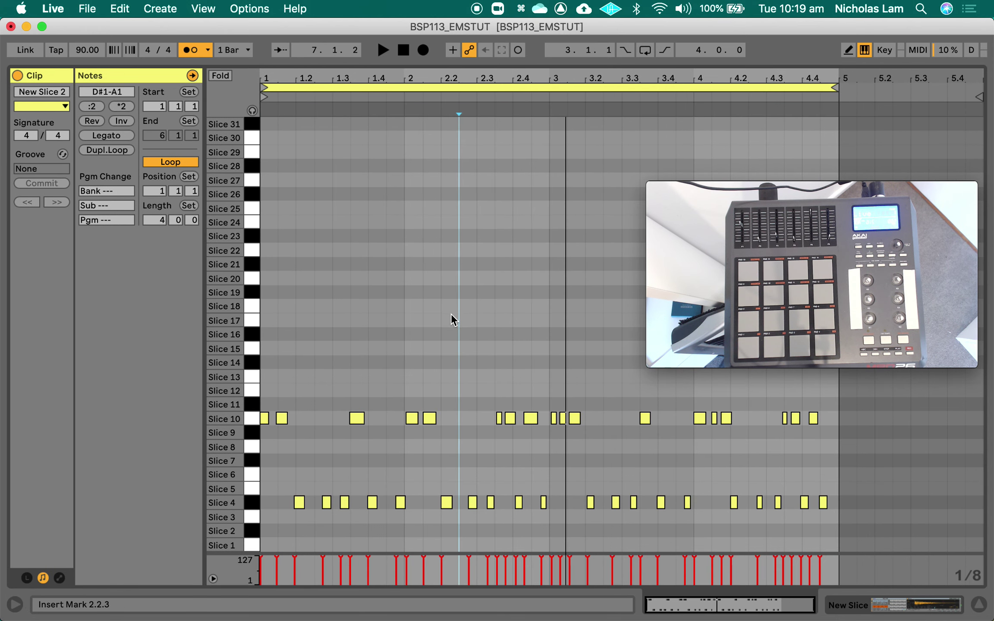
Quantize the start of all notes in the recorded clip to 1/16 at 100%.
{"action": "key", "text": "super+a"}
{"action": "right_click", "coordinate": [401, 319]}
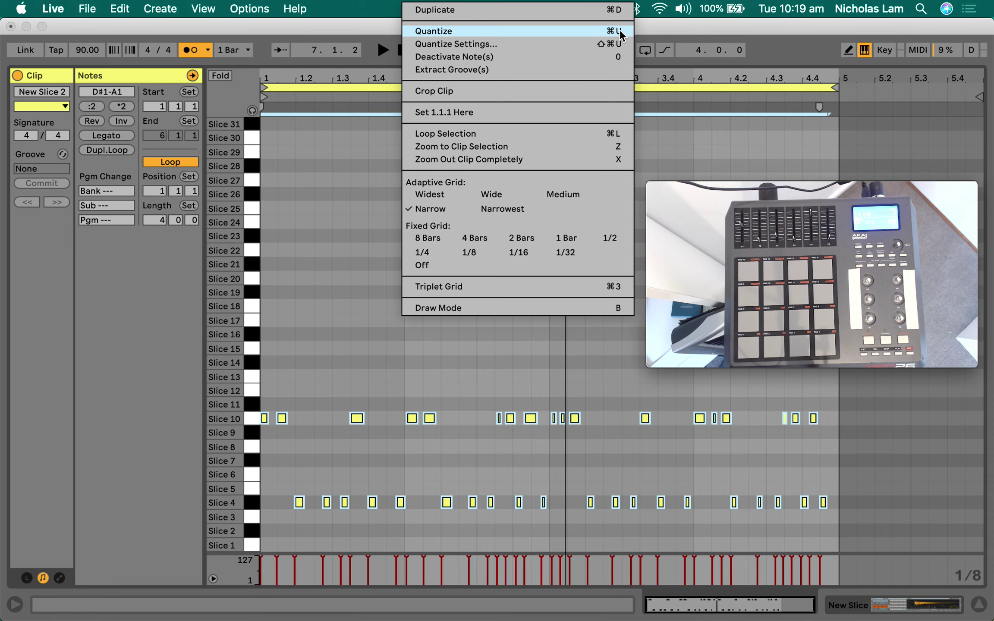
{"action": "left_click", "coordinate": [545, 45]}
{"action": "left_click_drag", "start_coordinate": [562, 263], "coordinate": [498, 221]}
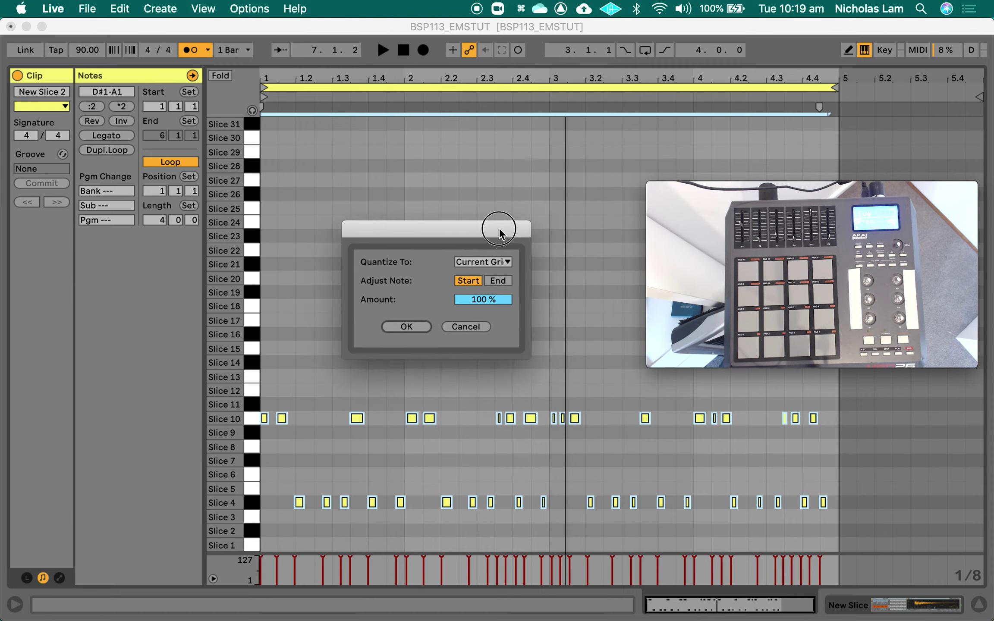
{"action": "left_click", "coordinate": [493, 255]}
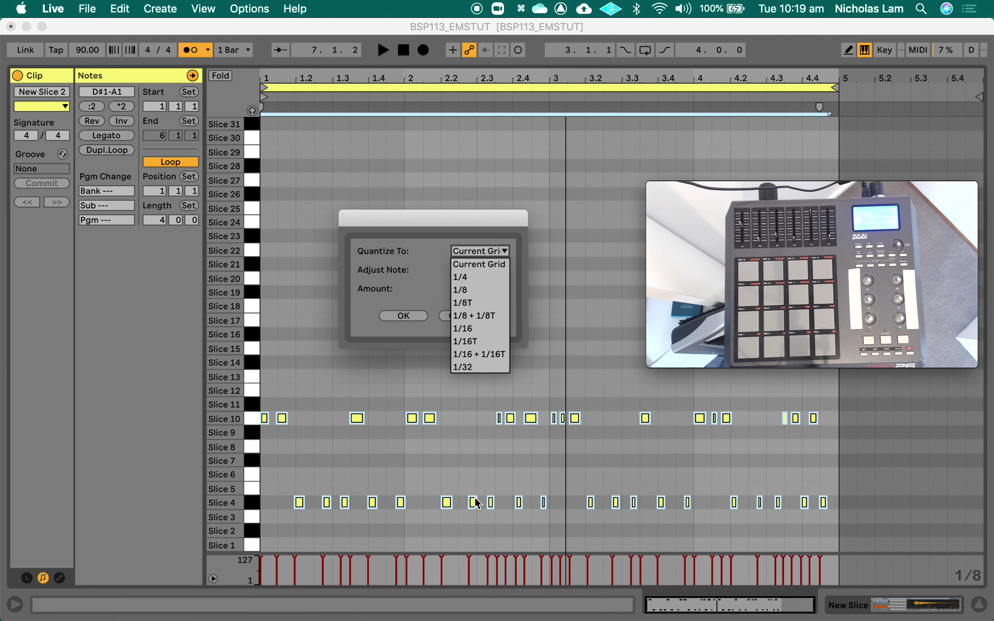
{"action": "left_click", "coordinate": [492, 329]}
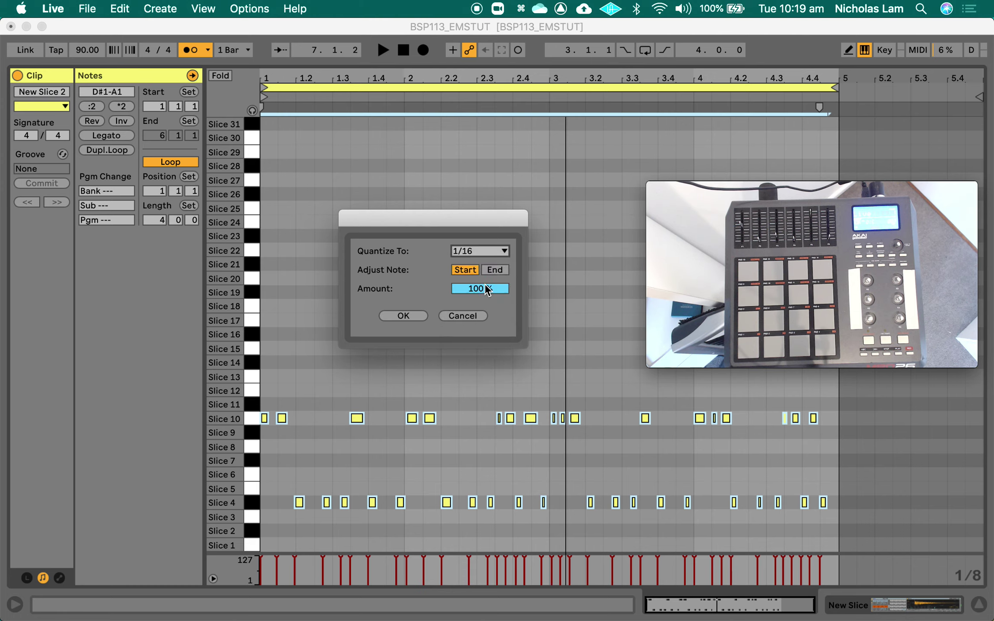
{"action": "left_click", "coordinate": [415, 316]}
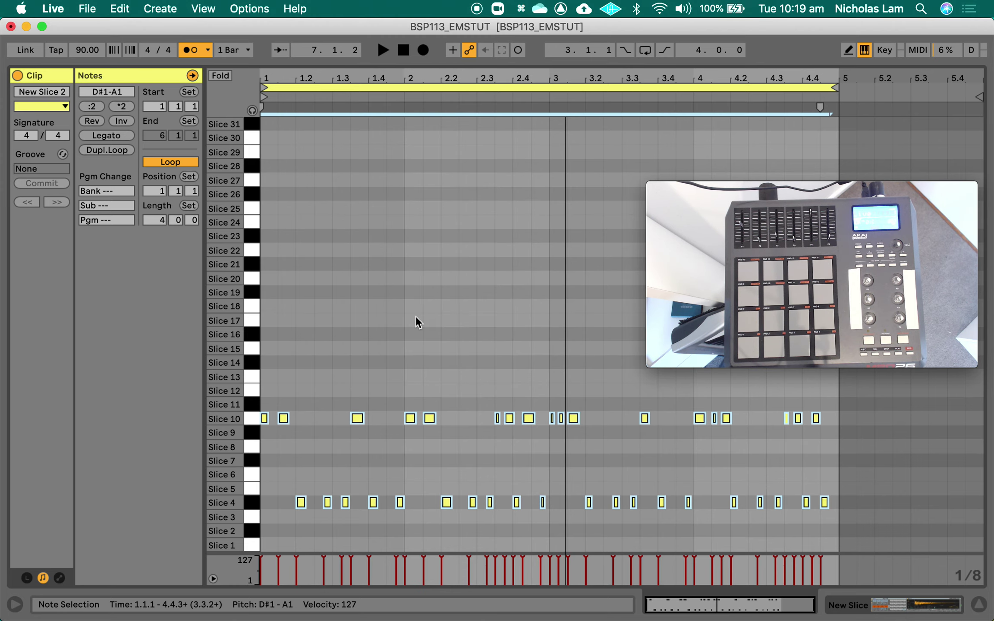
Play back the fully quantized clip and undo the 100% quantization.
{"action": "key", "text": "space"}
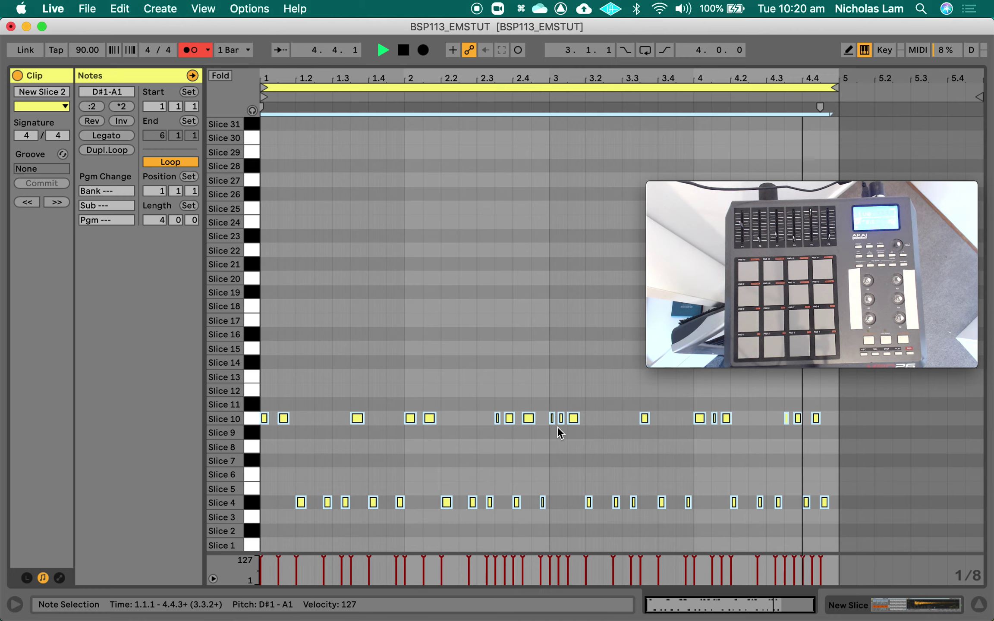
{"action": "key", "text": "space"}
{"action": "key", "text": "super+z"}
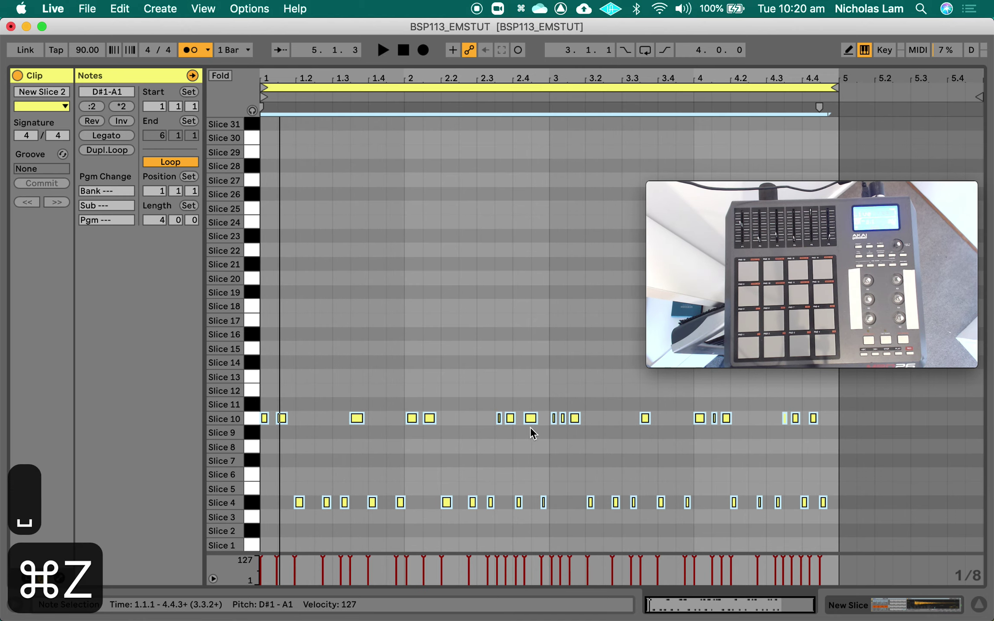
Quantize the start of all notes in the recorded clip to 1/16 at 64%.
{"action": "right_click", "coordinate": [469, 371]}
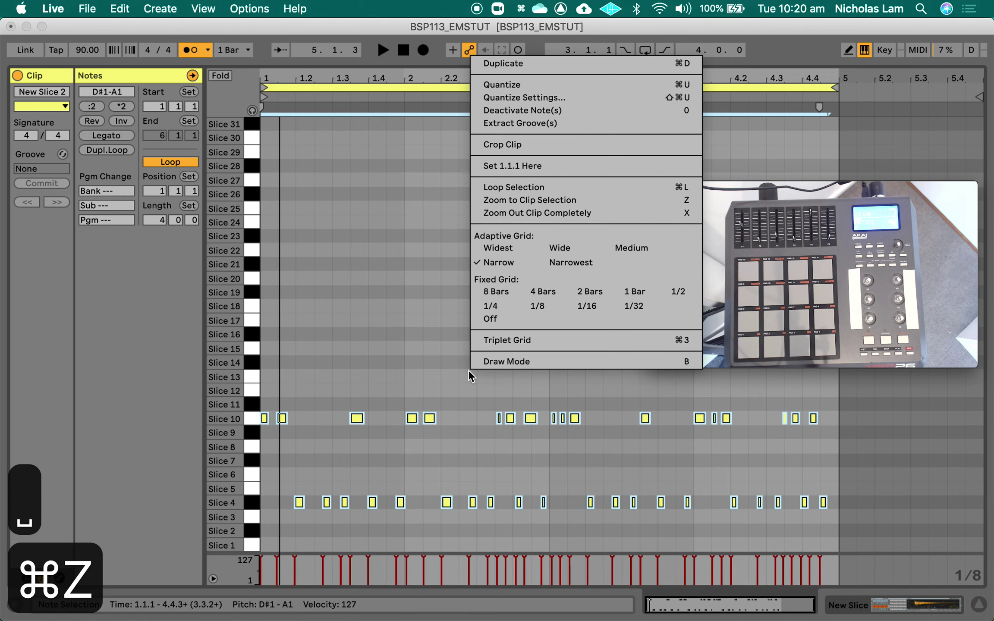
{"action": "left_click", "coordinate": [546, 97]}
{"action": "left_click_drag", "start_coordinate": [554, 329], "coordinate": [554, 334]}
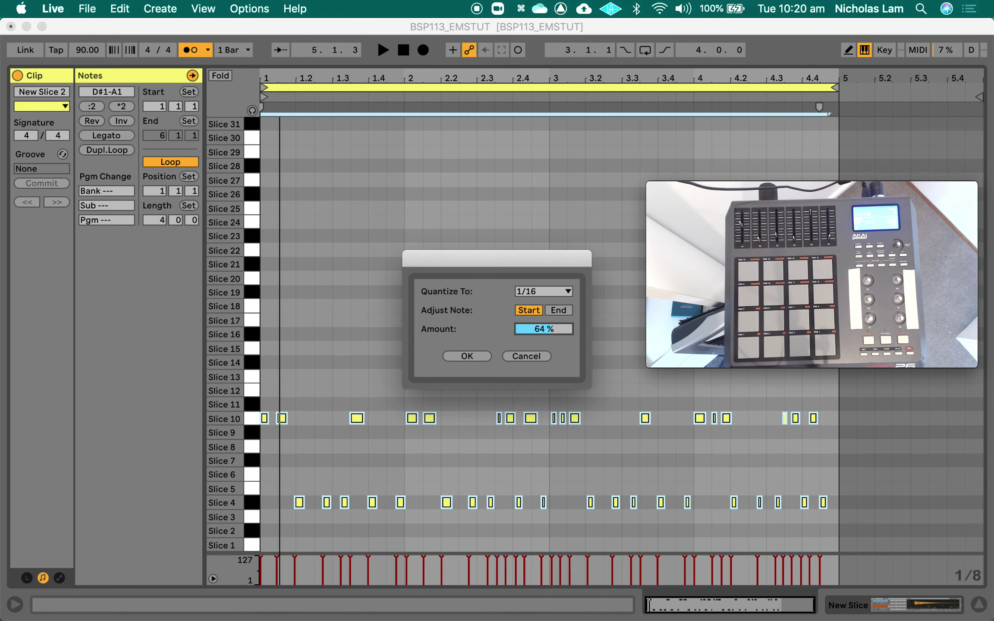
{"action": "left_click", "coordinate": [467, 356]}
Play back the partially quantized clip and undo the 64% quantization.
{"action": "key", "text": "space"}
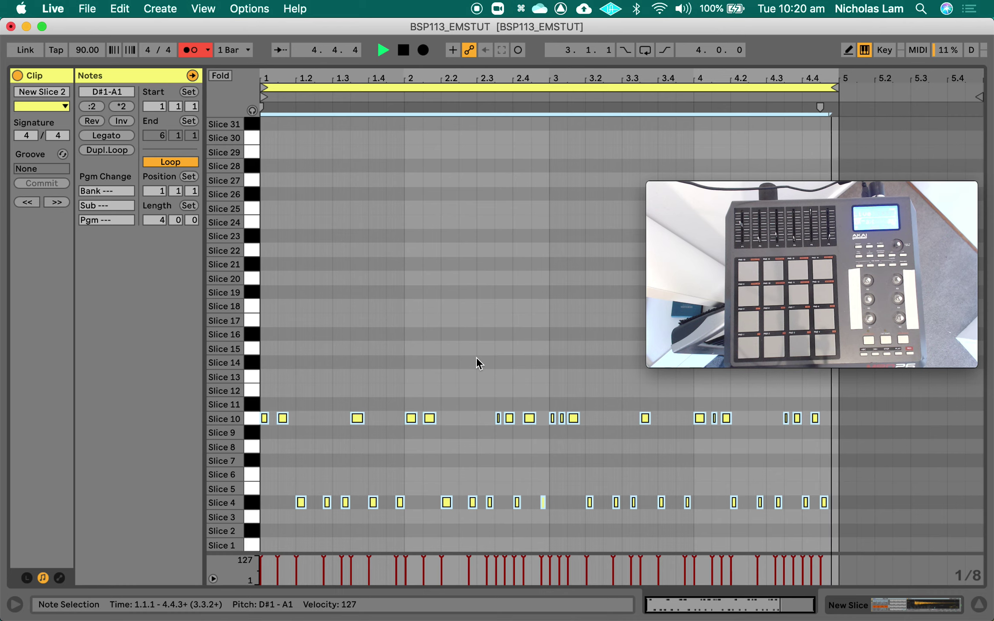
{"action": "key", "text": "space"}
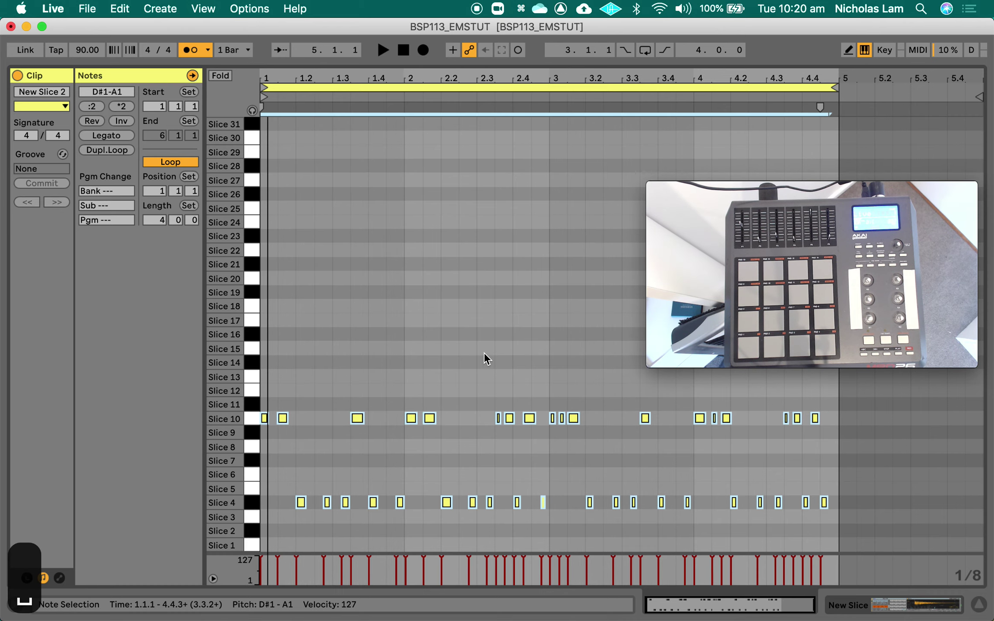
{"action": "key", "text": "cmd+z"}
Try extracting the groove from the recorded clip's notes, and undo the extraction.
{"action": "right_click", "coordinate": [483, 352]}
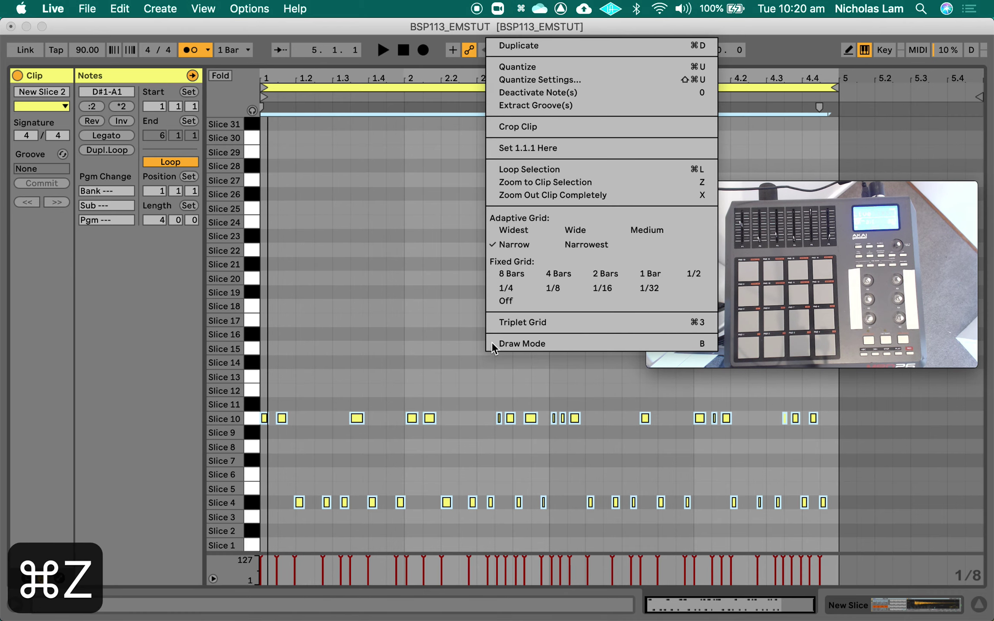
{"action": "left_click", "coordinate": [564, 106]}
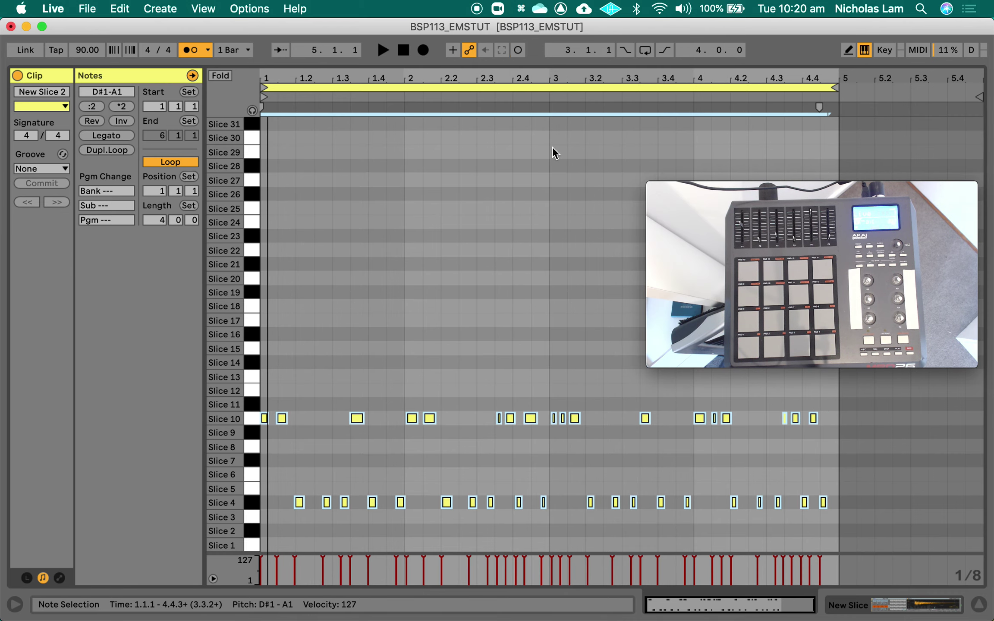
{"action": "key", "text": "cmd+z"}
{"action": "right_click", "coordinate": [472, 295]}
{"action": "left_click", "coordinate": [413, 298]}
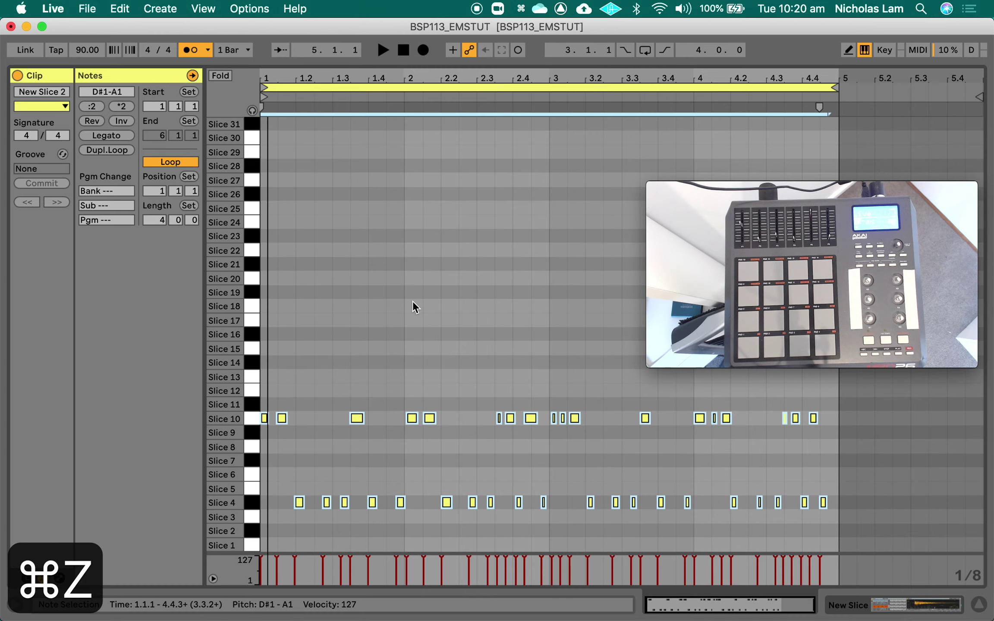
Undo the earlier clip edits one after another, and redo the last one to restore the recorded clip on the New Slice track.
{"action": "left_click", "coordinate": [386, 293]}
{"action": "left_click_drag", "start_coordinate": [264, 166], "coordinate": [385, 208]}
{"action": "left_click", "coordinate": [386, 208]}
{"action": "key", "text": "super+z"}
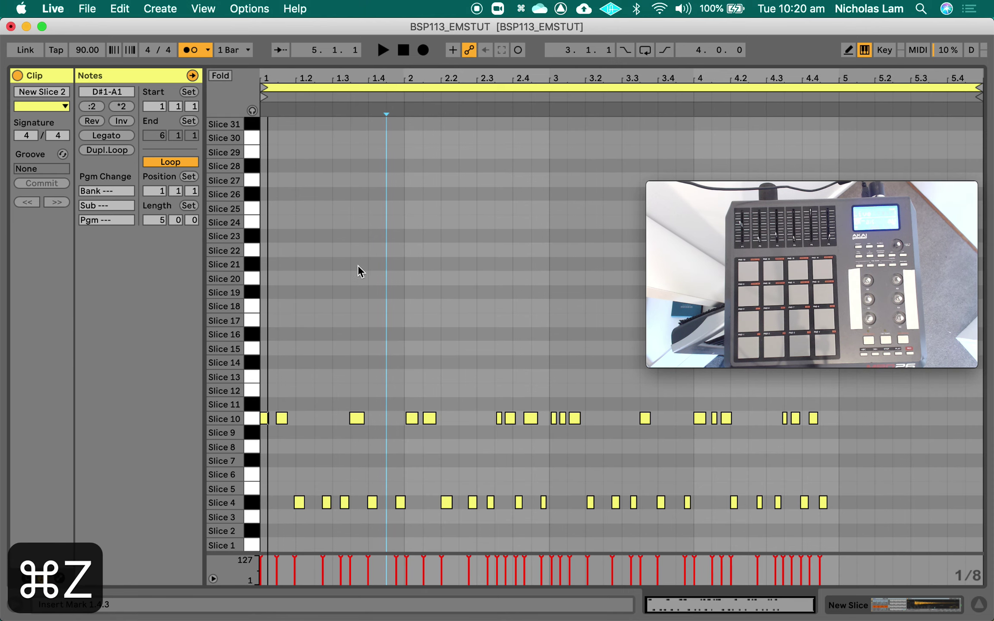
{"action": "key", "text": "super+z"}
{"action": "key", "text": "shift+Tab"}
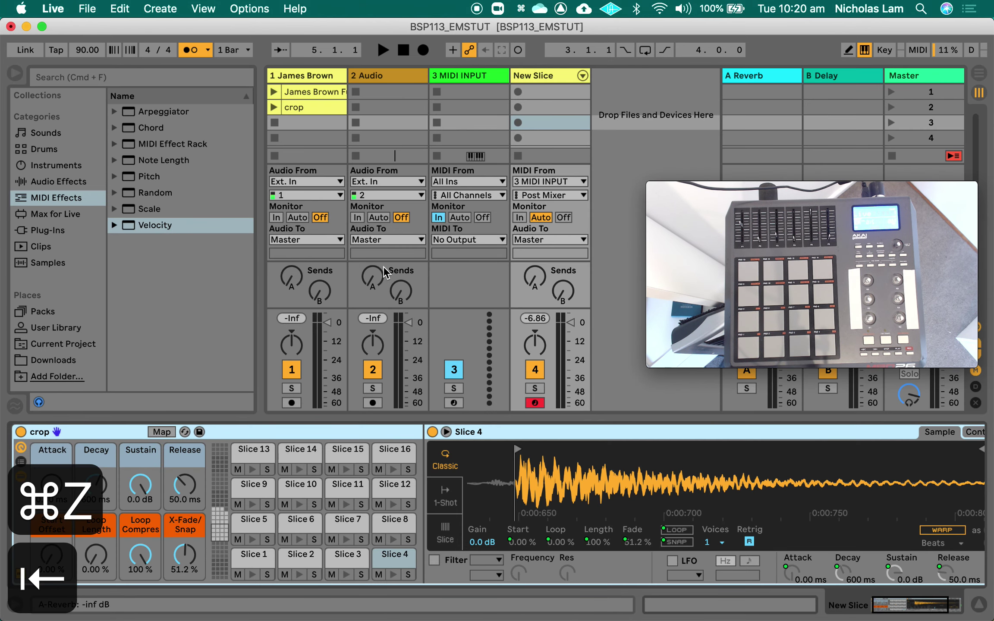
{"action": "key", "text": "super+shift+z"}
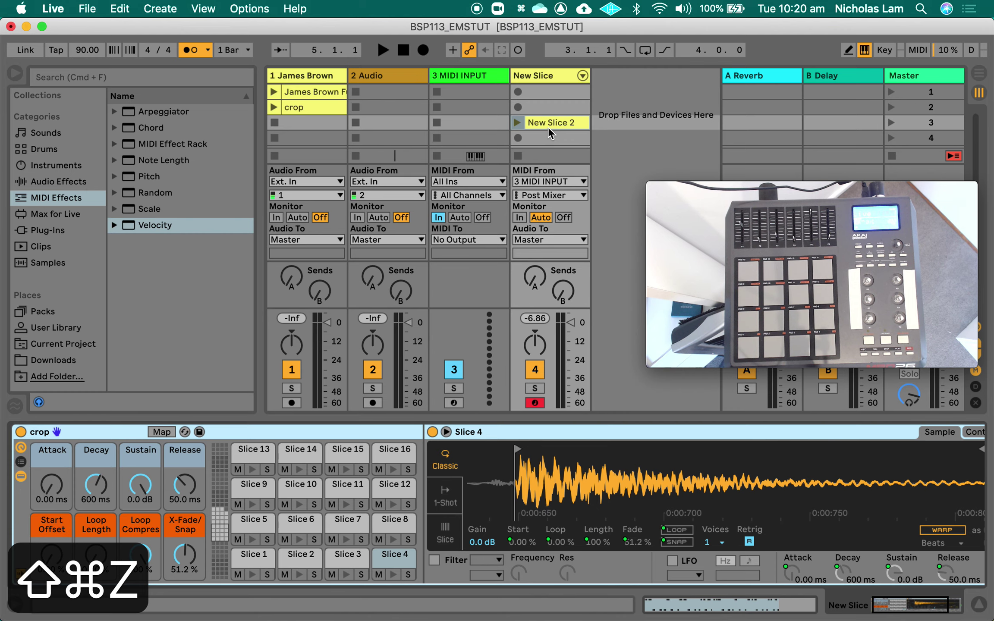
Open the New Slice 2 clip's notes and set the loop length to 4 bars.
{"action": "double_click", "coordinate": [550, 126]}
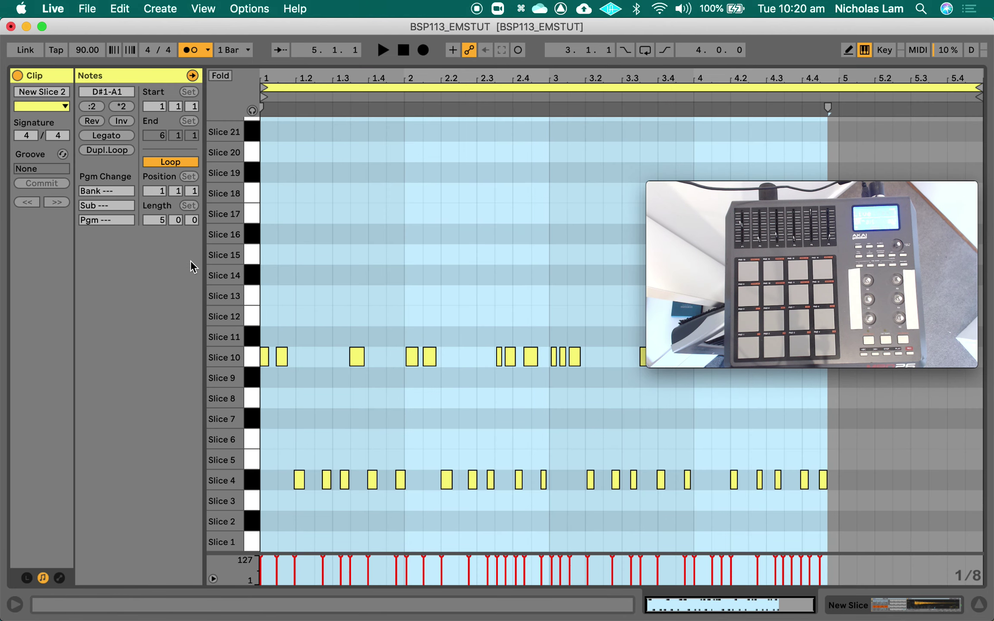
{"action": "left_click", "coordinate": [162, 220]}
{"action": "type", "text": "4"}
{"action": "key", "text": "Return"}
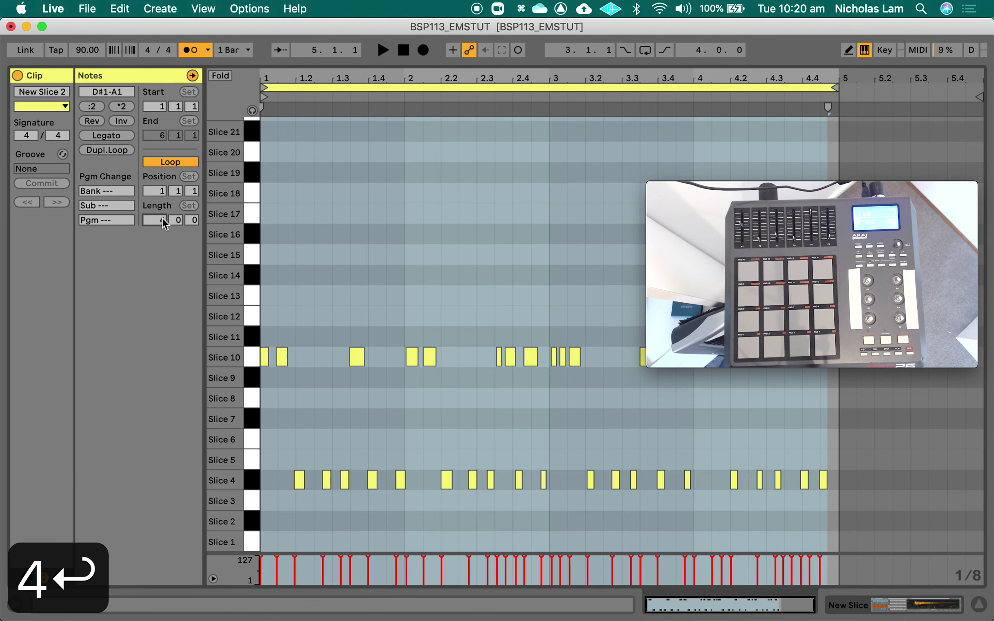
Quantize the start of all notes in the New Slice 2 clip to 1/16 at 50%.
{"action": "left_click", "coordinate": [513, 280]}
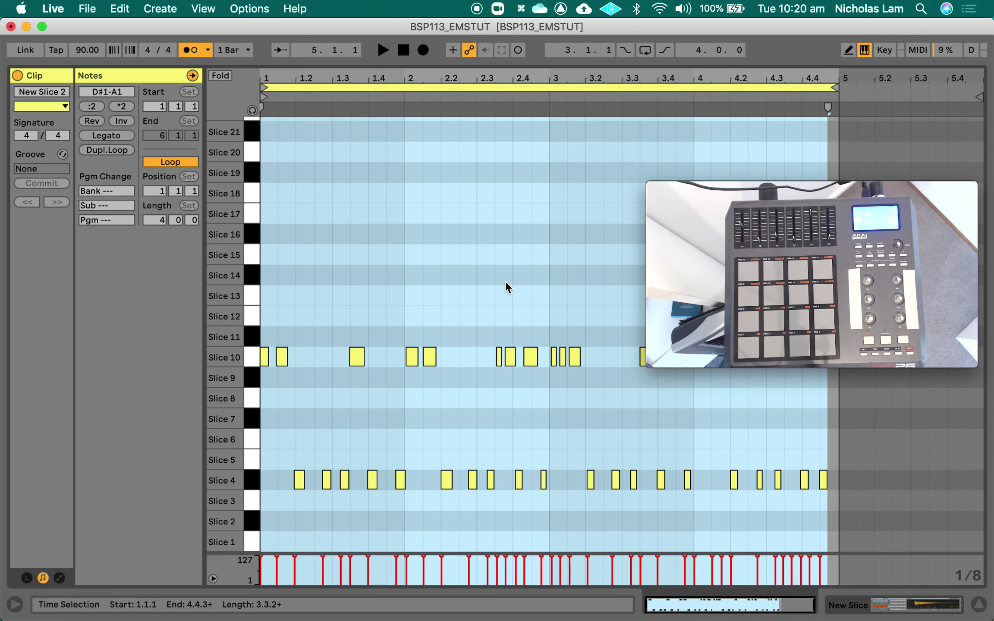
{"action": "right_click", "coordinate": [497, 275]}
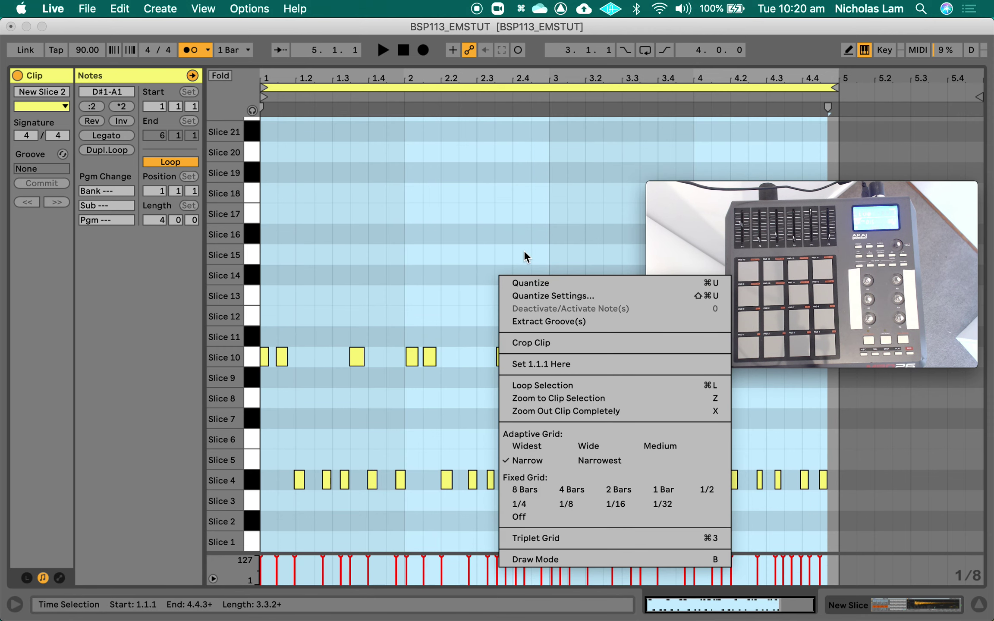
{"action": "left_click", "coordinate": [549, 297]}
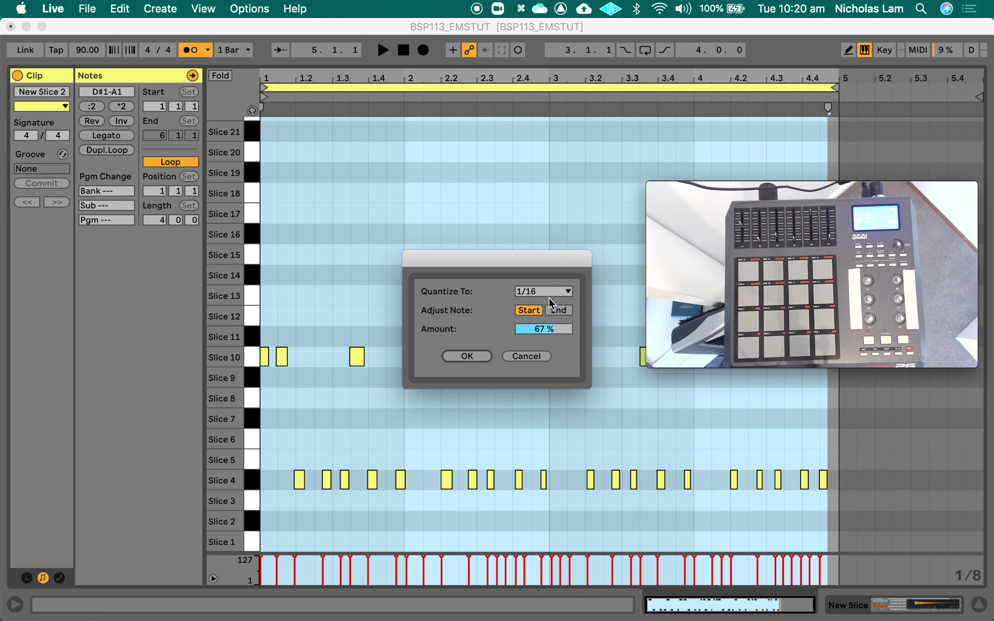
{"action": "type", "text": "50"}
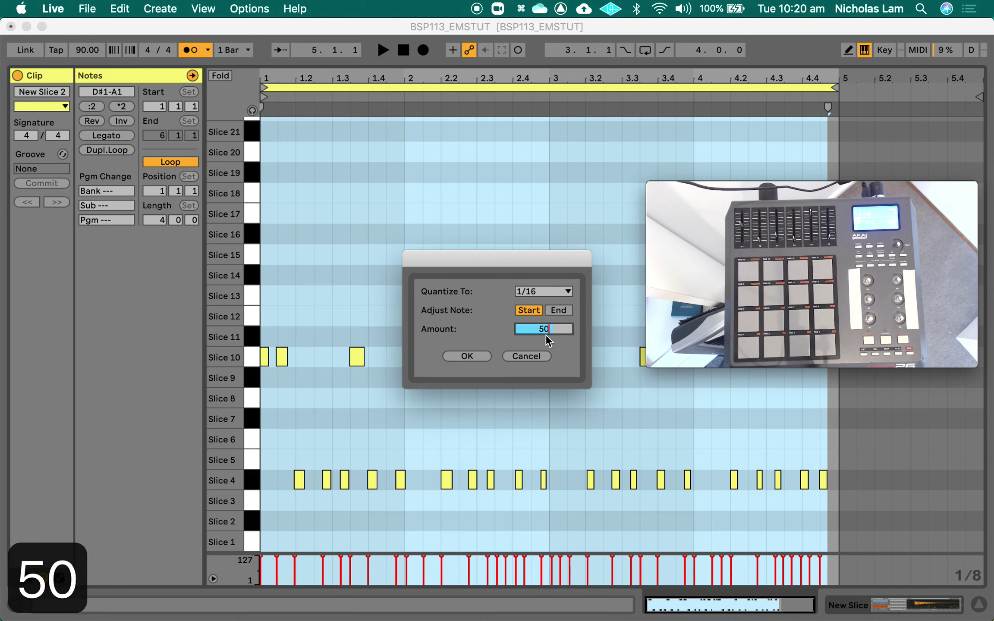
{"action": "left_click", "coordinate": [488, 348]}
{"action": "left_click", "coordinate": [480, 360]}
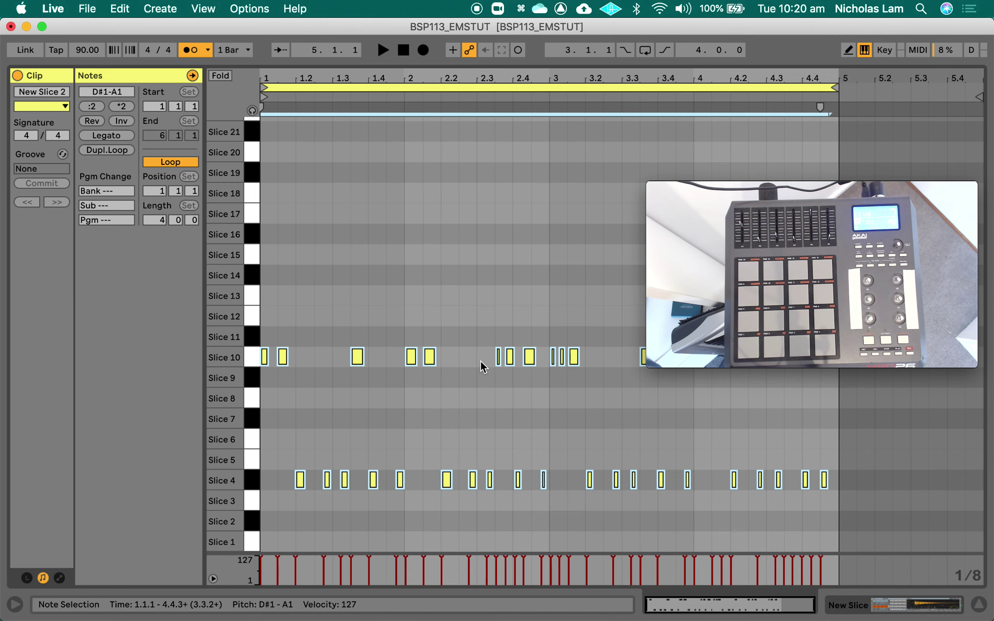
Play back the New Slice 2 clip with its 50% quantization while viewing its notes.
{"action": "key", "text": "space"}
{"action": "key", "text": "Tab"}
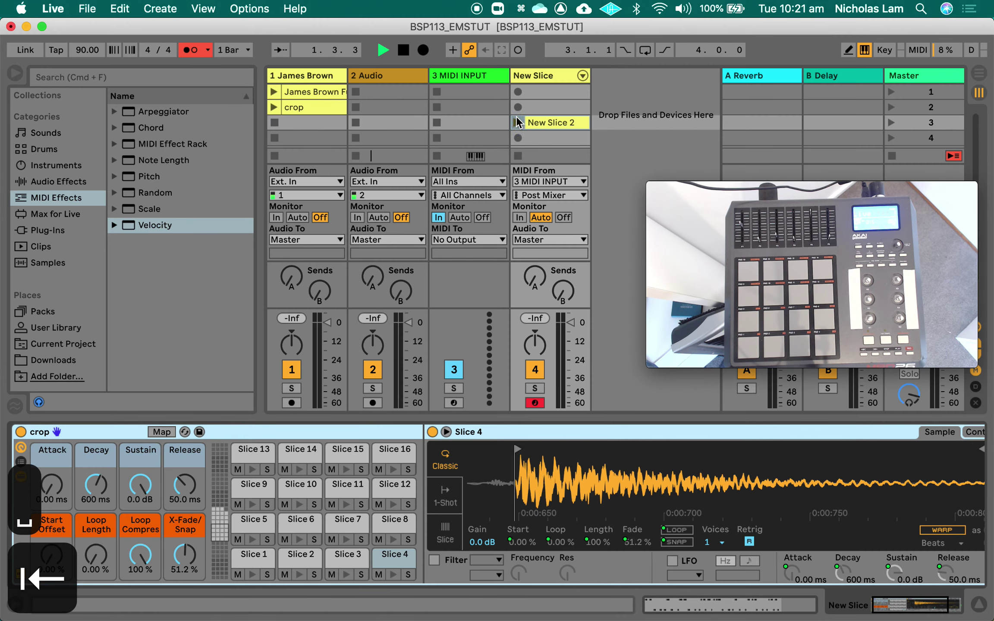
{"action": "key", "text": "Tab"}
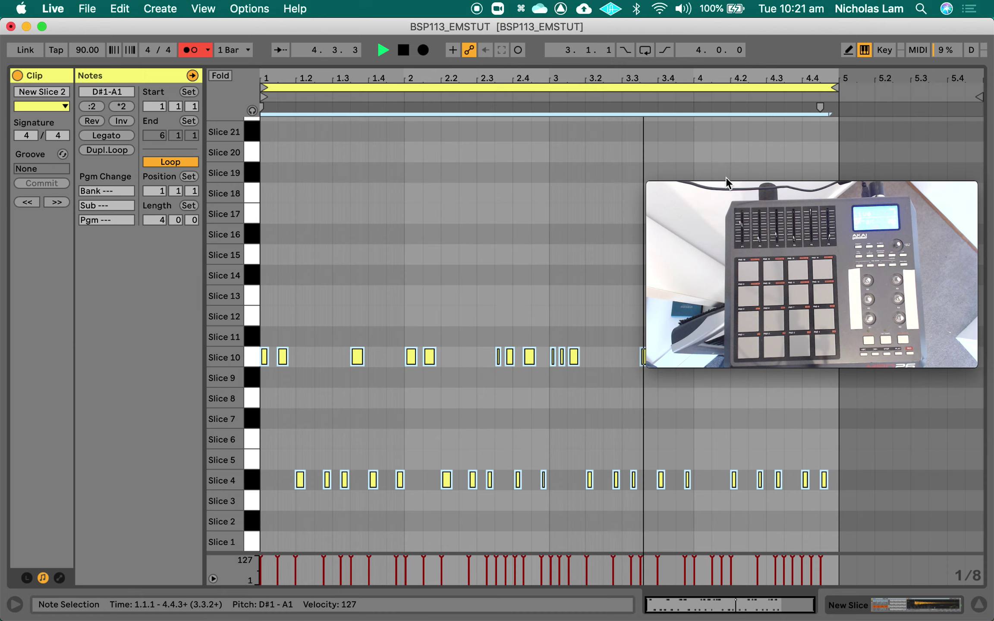
Move the camera preview window up, clear of the Slice 10 notes, and restart playback of the clip.
{"action": "left_click_drag", "start_coordinate": [720, 185], "coordinate": [721, 109]}
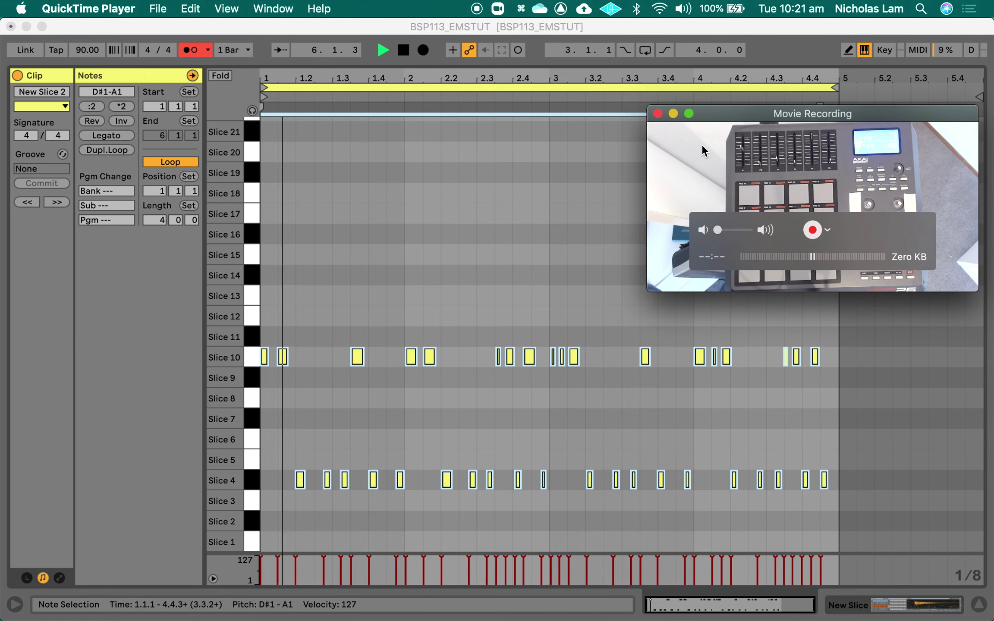
{"action": "key", "text": "space"}
{"action": "left_click", "coordinate": [557, 247]}
{"action": "key", "text": "space"}
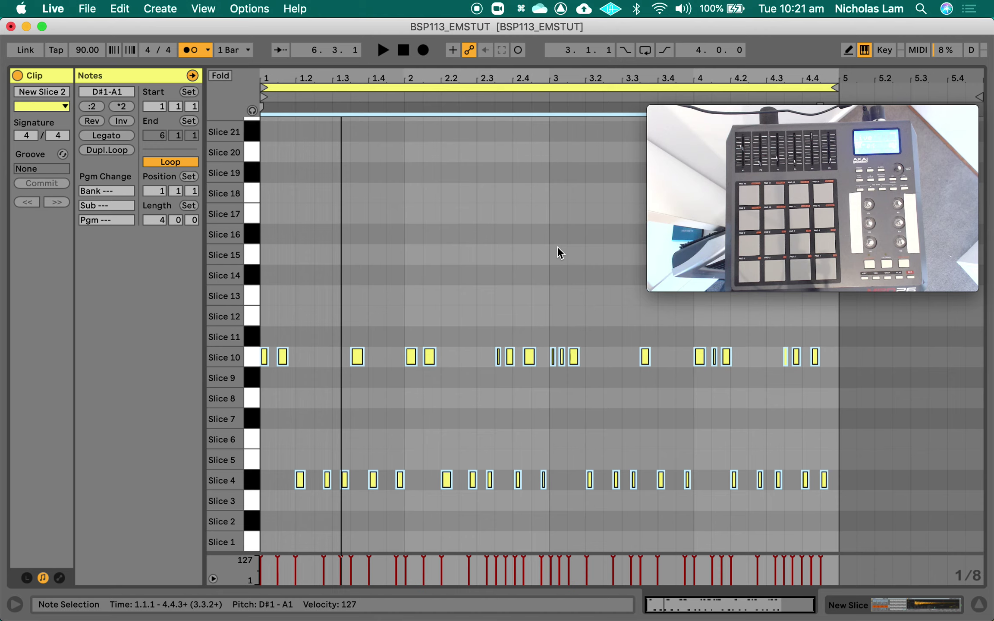
{"action": "key", "text": "space"}
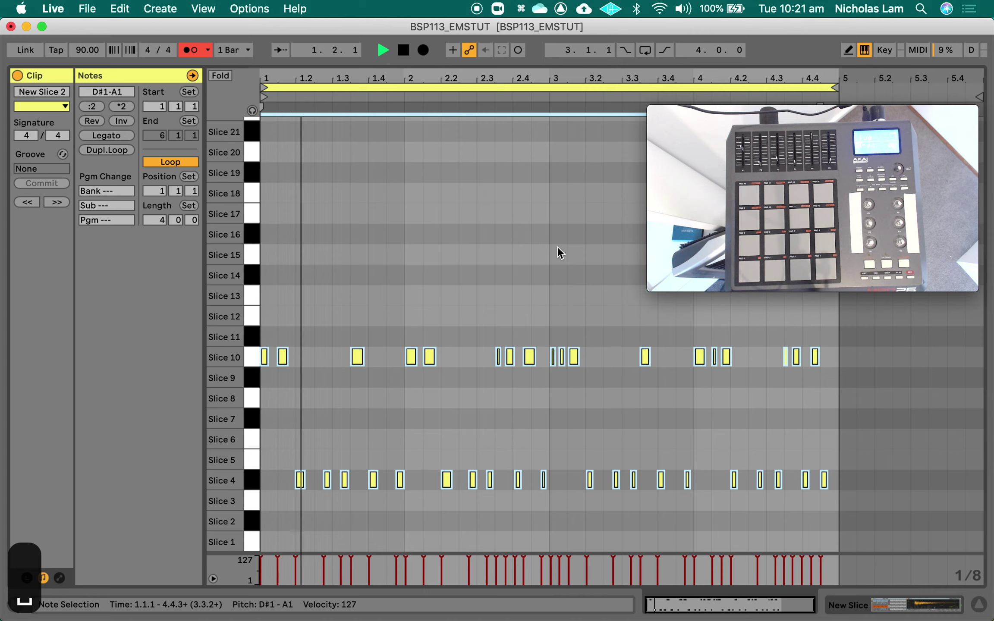